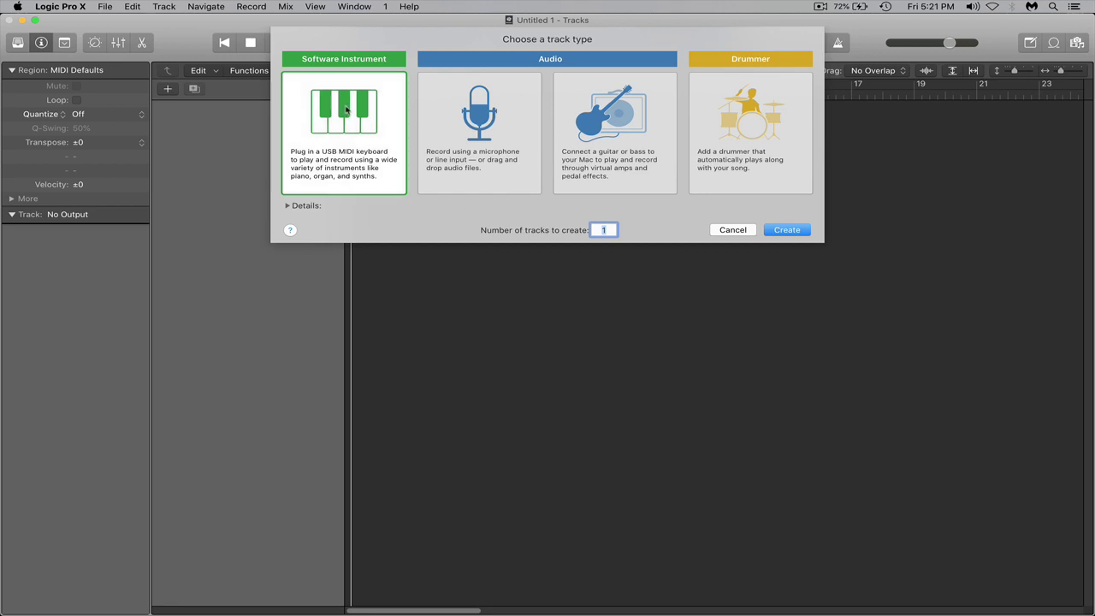
# - Create a software instrument track, make its row taller, and load Alchemy (Stereo) as its instrument
pyautogui.doubleClick(346, 109)
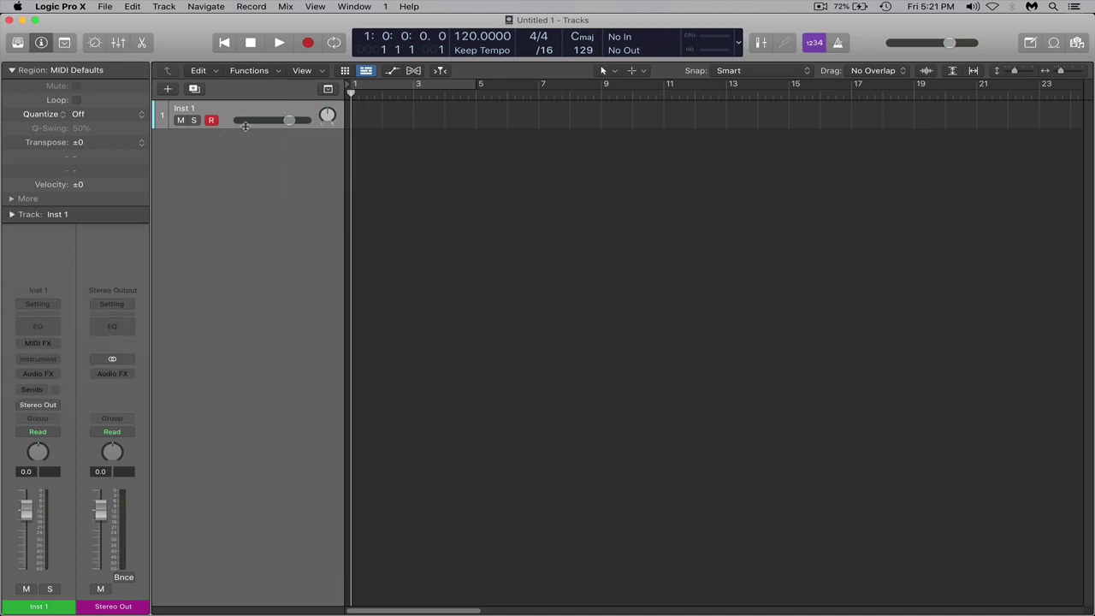
pyautogui.moveTo(245, 126); pyautogui.dragTo(254, 203)
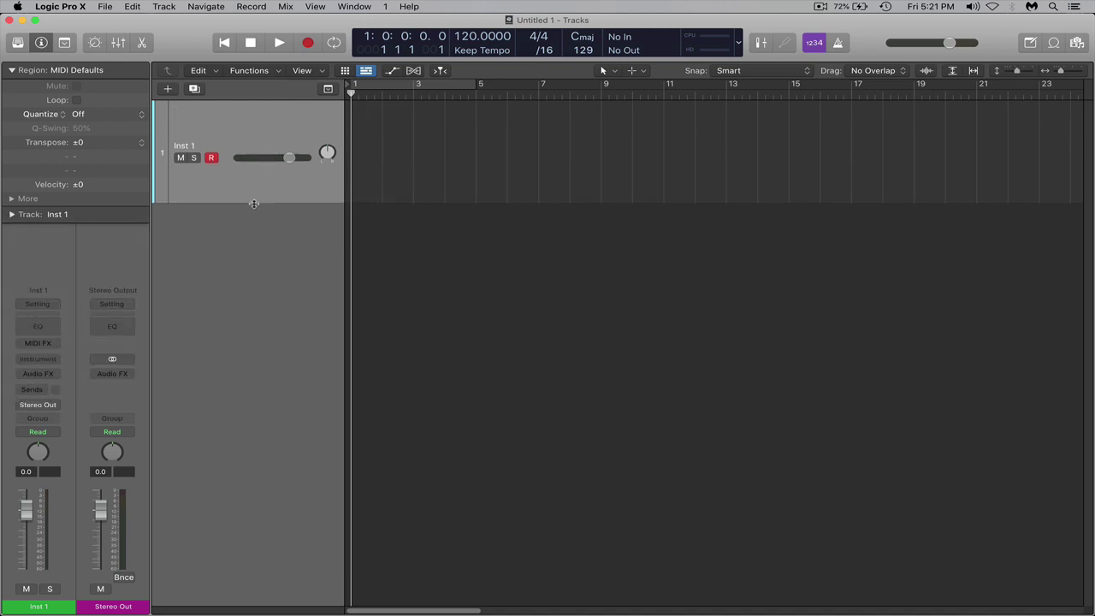
pyautogui.click(51, 359)
pyautogui.moveTo(85, 441)
pyautogui.click(194, 441)
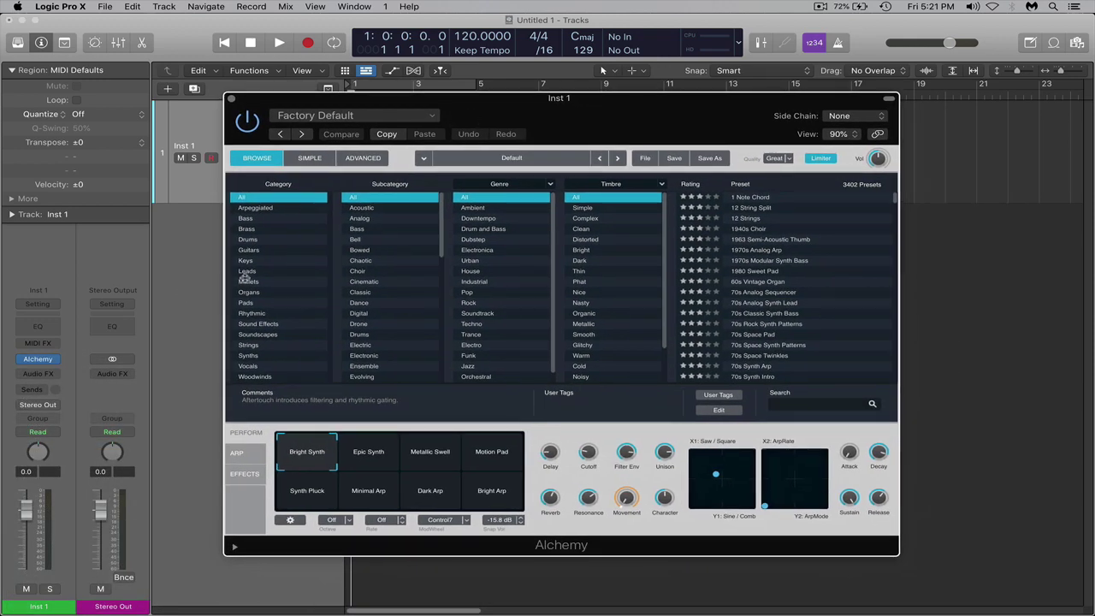
# - Load Alchemy's Keys > Antarctic Sun preset and reposition the plug-in window
pyautogui.click(246, 260)
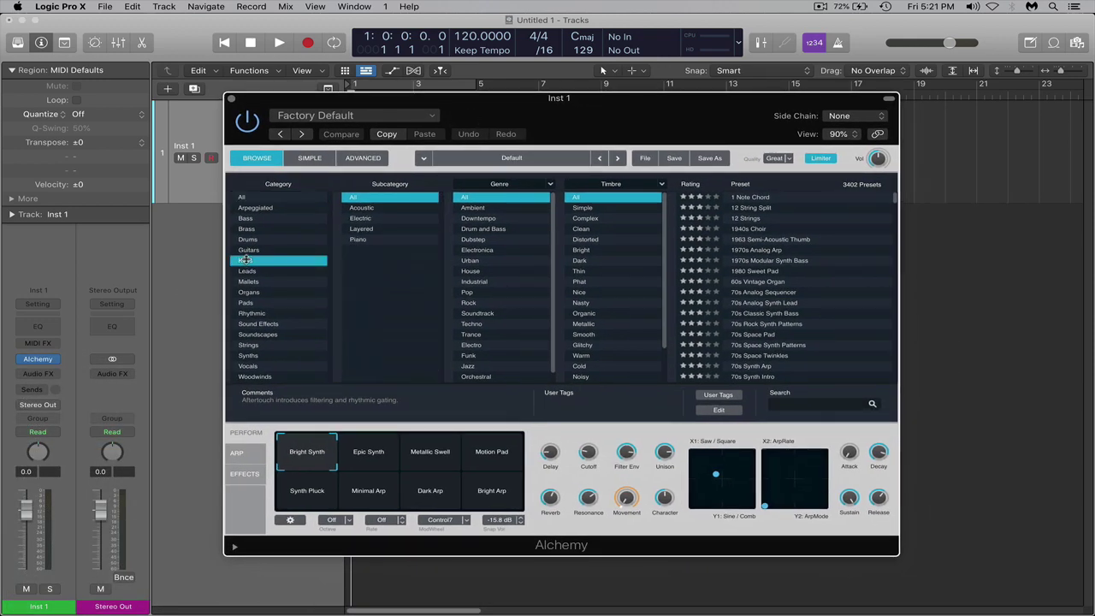
pyautogui.scroll(-5, 770, 271)
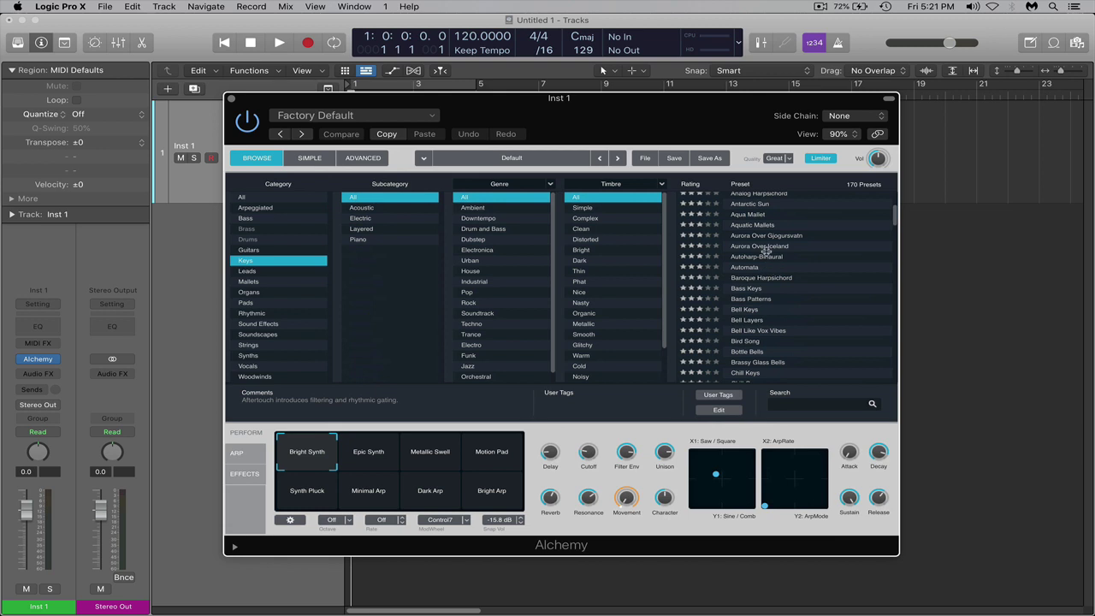
pyautogui.click(753, 213)
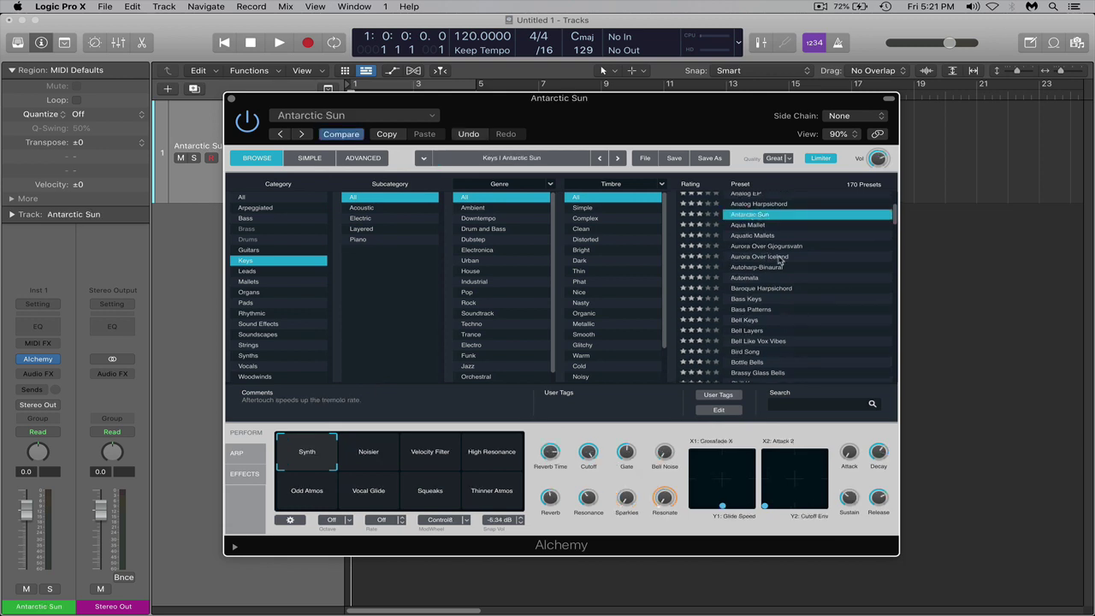
pyautogui.moveTo(626, 136); pyautogui.dragTo(670, 155)
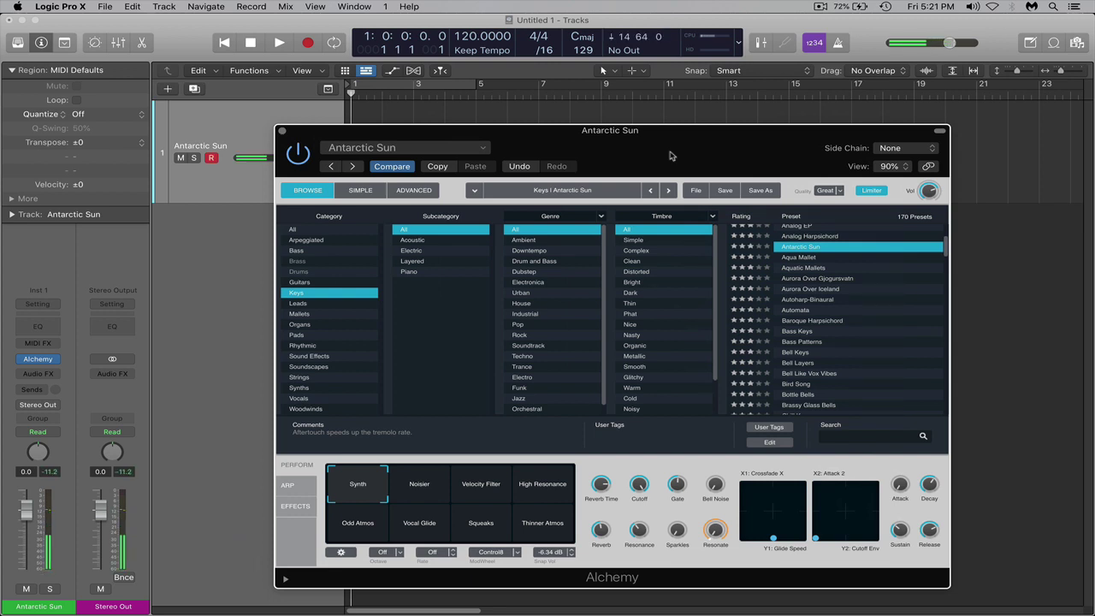
pyautogui.moveTo(670, 155); pyautogui.dragTo(720, 135)
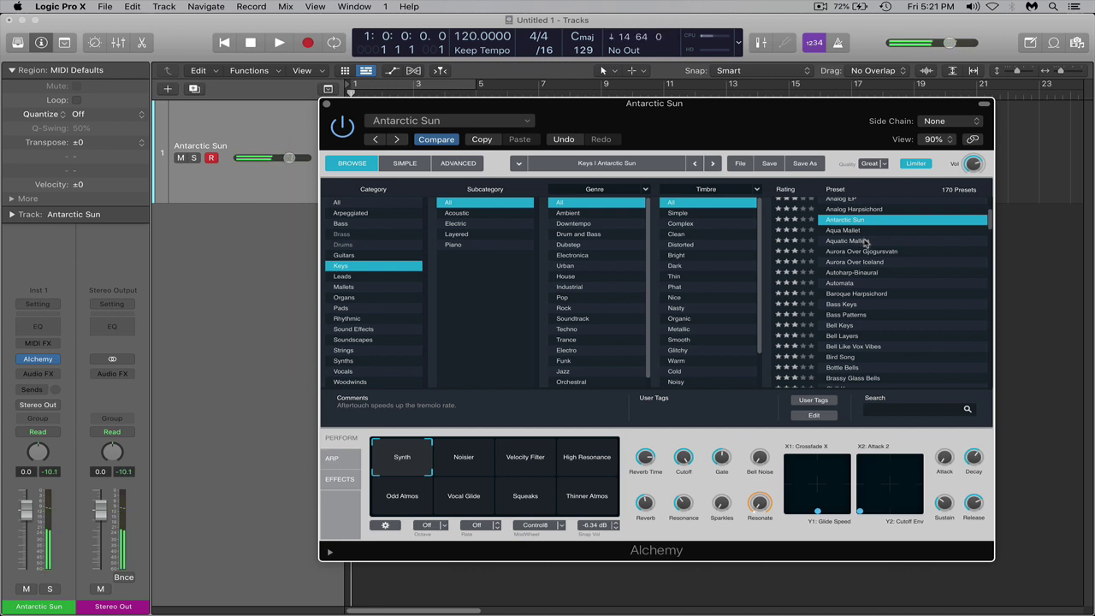
# - Close Alchemy, cycle bars 1–5, set the tempo to 140 BPM, and enable the metronome
pyautogui.click(324, 106)
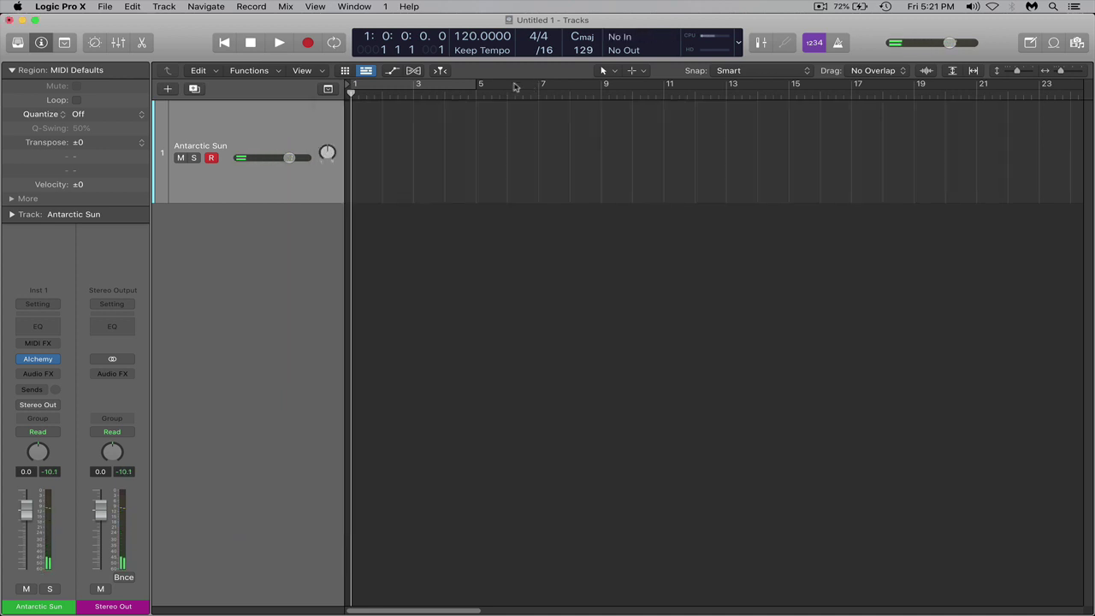
pyautogui.click(469, 84)
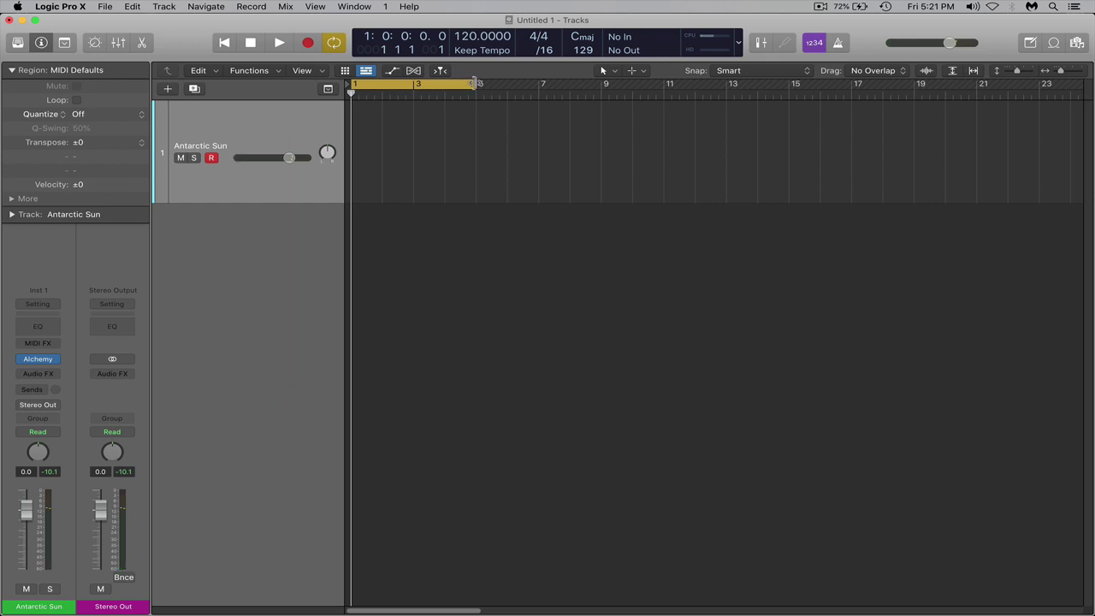
pyautogui.moveTo(473, 36); pyautogui.dragTo(473, 31)
pyautogui.press('k')
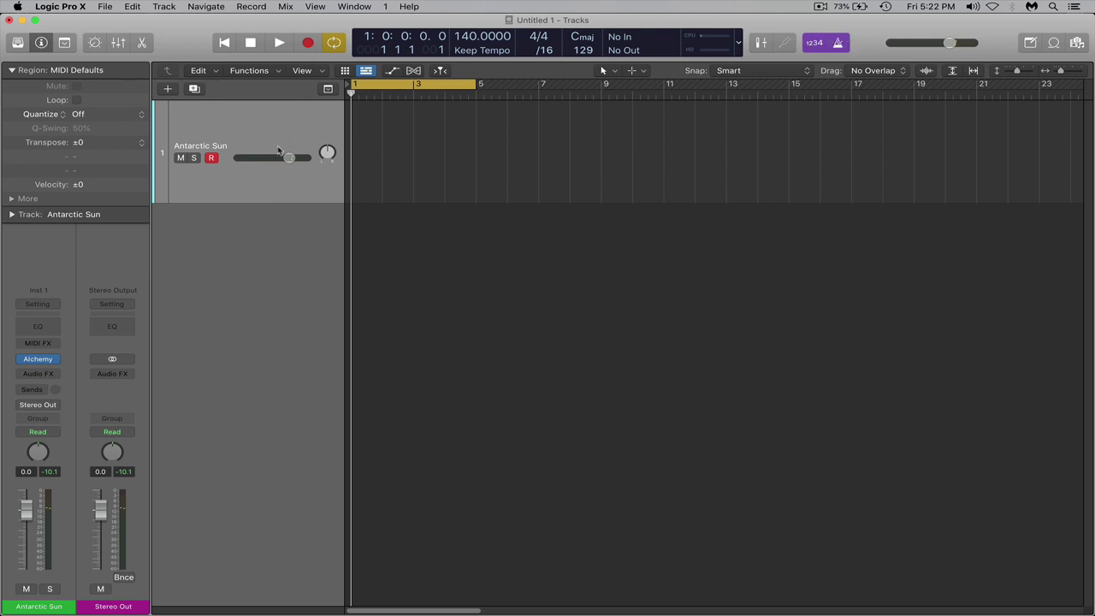
# - Record the Antarctic Sun chord part, switch the metronome off, and quantize the notes to 1/16
pyautogui.press('r')
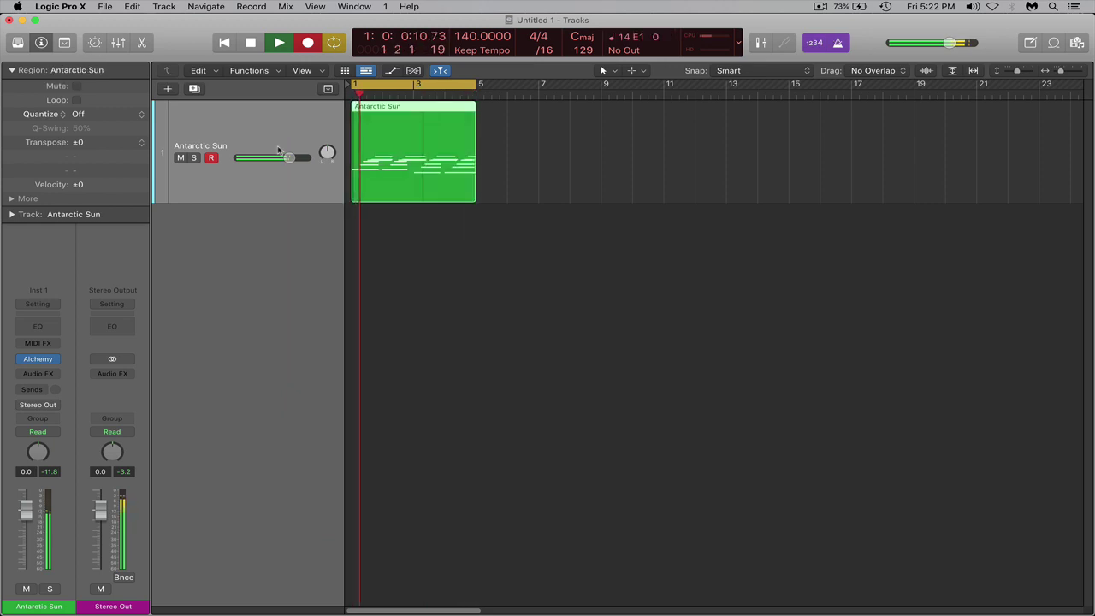
pyautogui.press('space')
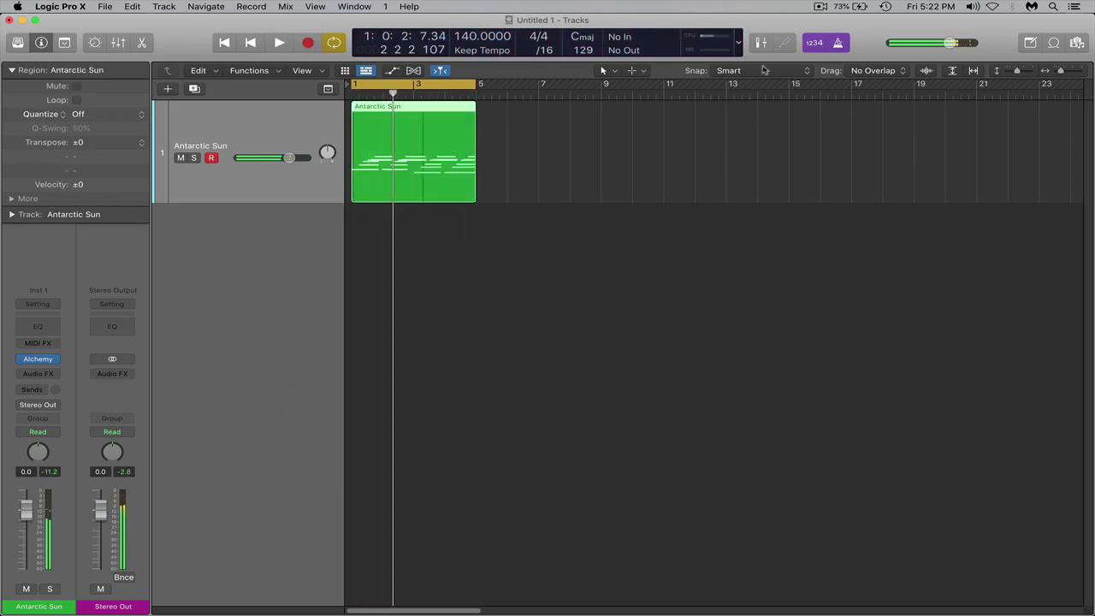
pyautogui.click(839, 45)
pyautogui.press('e')
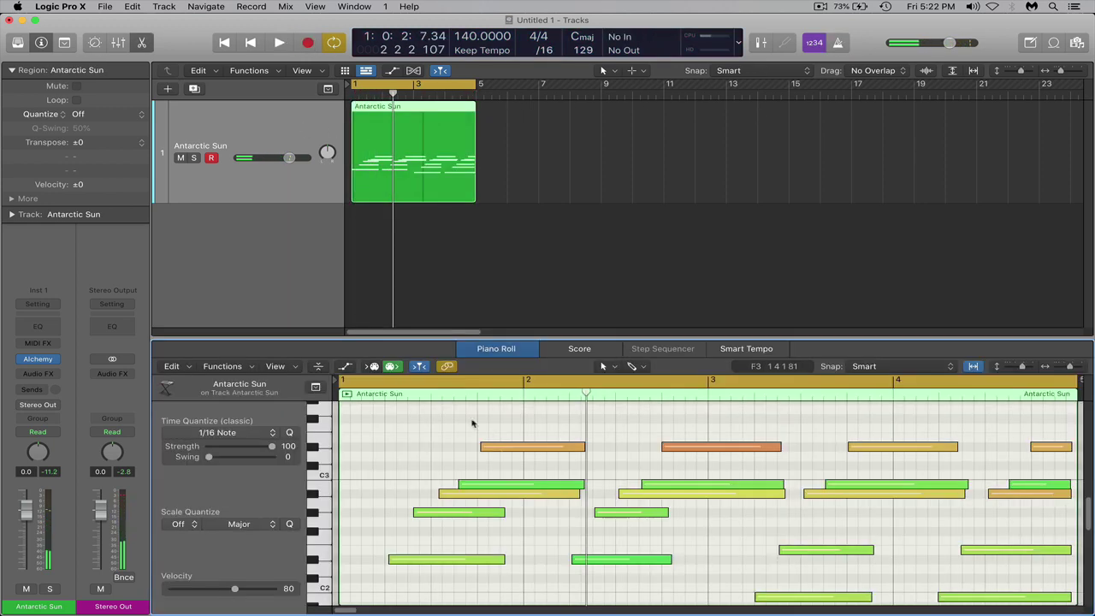
pyautogui.press('q')
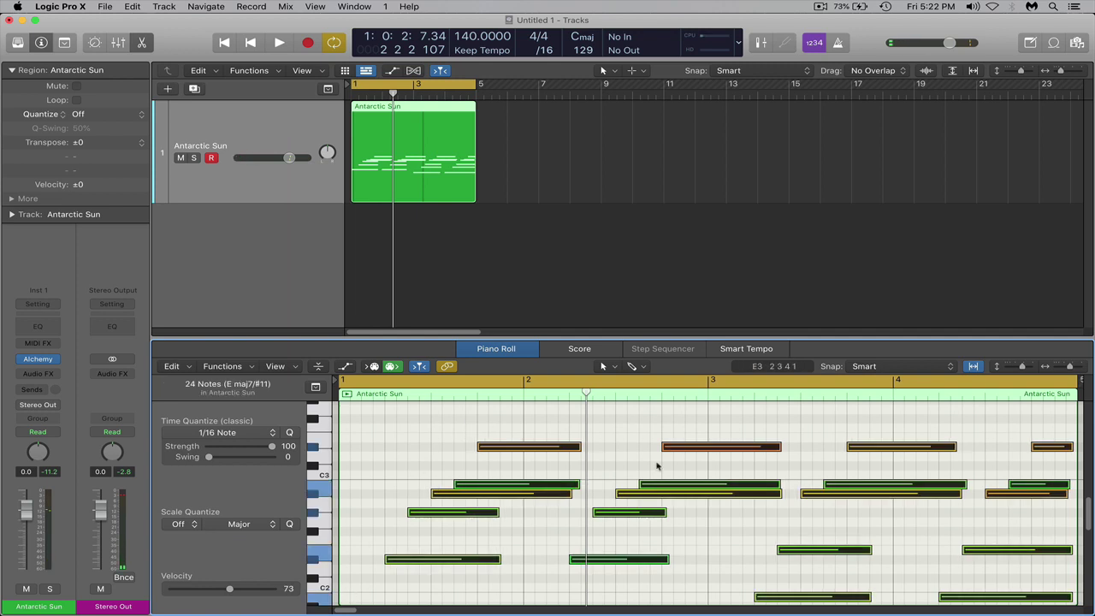
pyautogui.press('e')
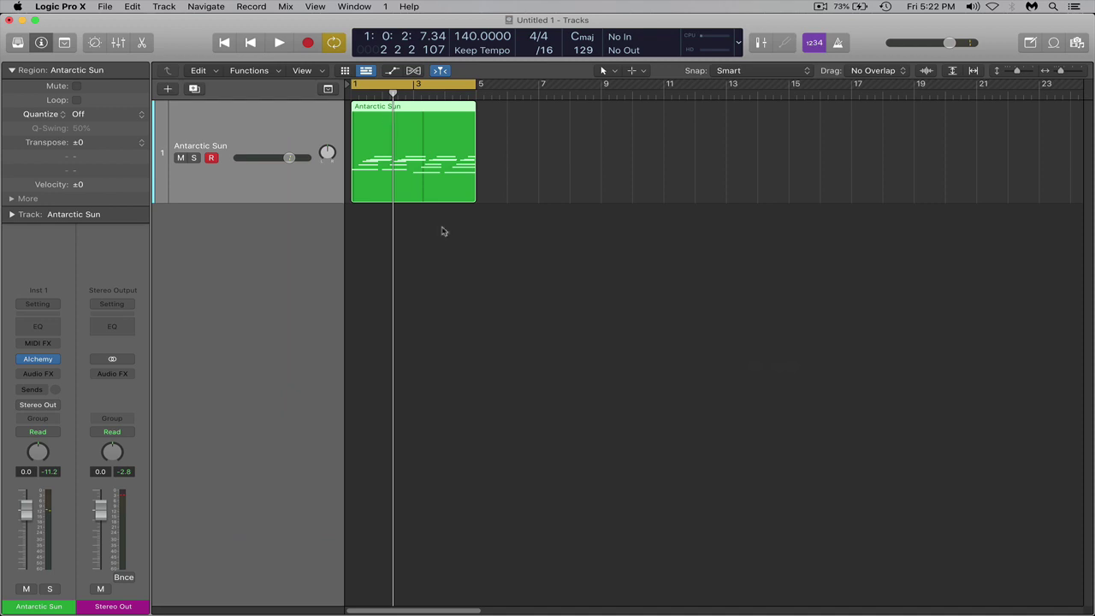
# - Bounce the Antarctic Sun region in place to a new track with the source muted
pyautogui.rightClick(400, 134)
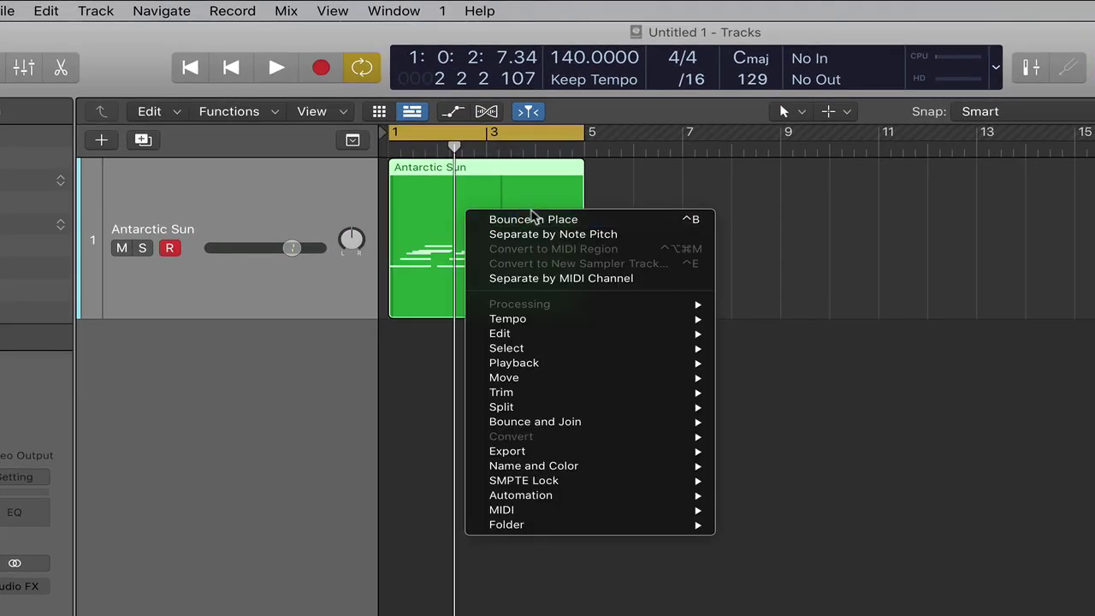
pyautogui.moveTo(557, 422)
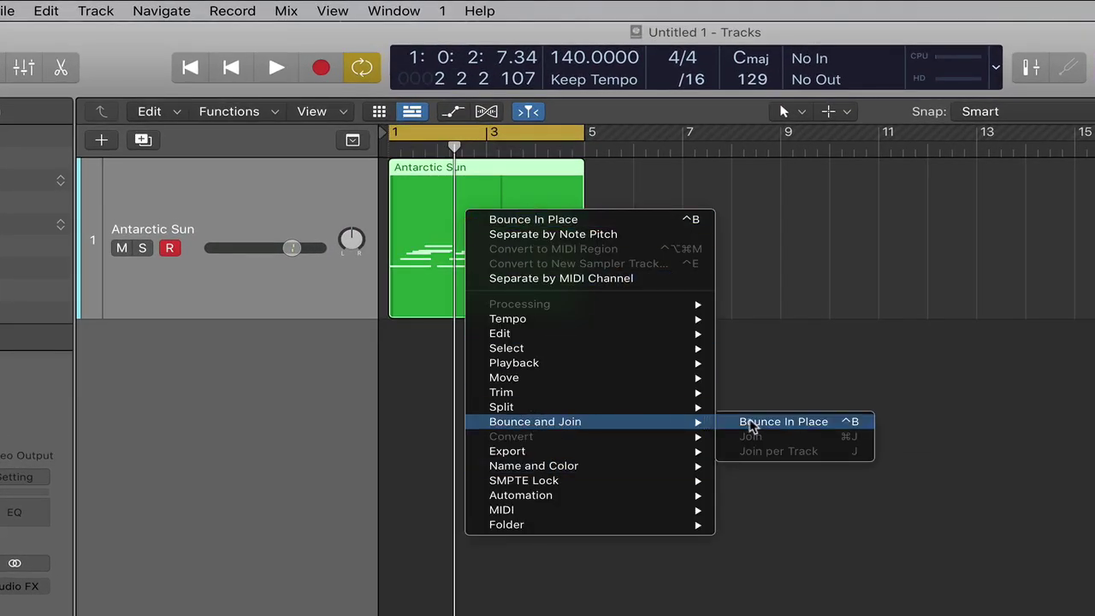
pyautogui.click(777, 422)
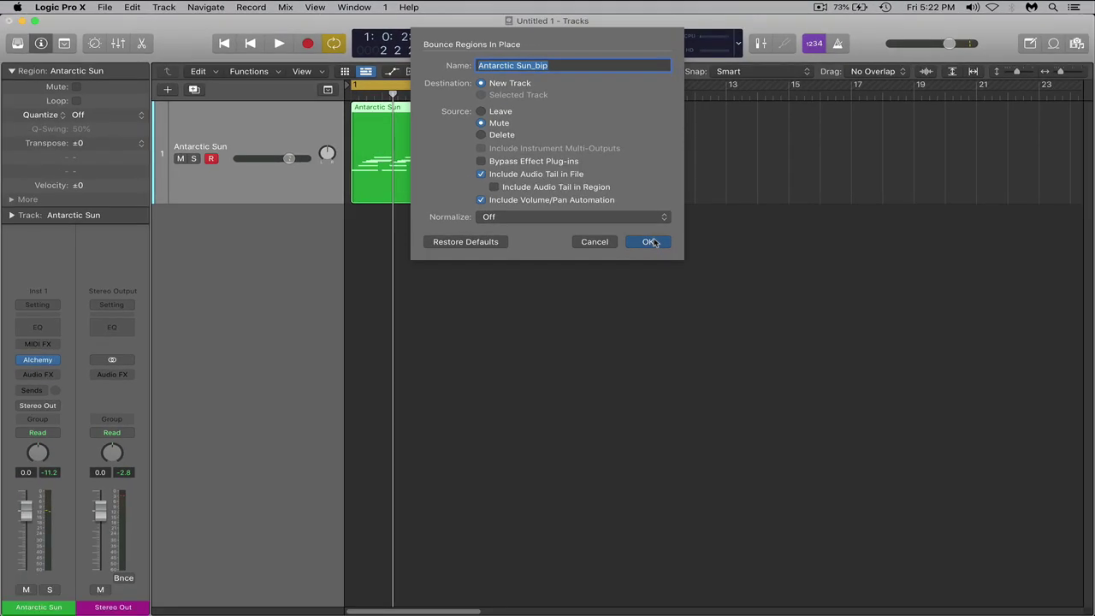
pyautogui.click(854, 378)
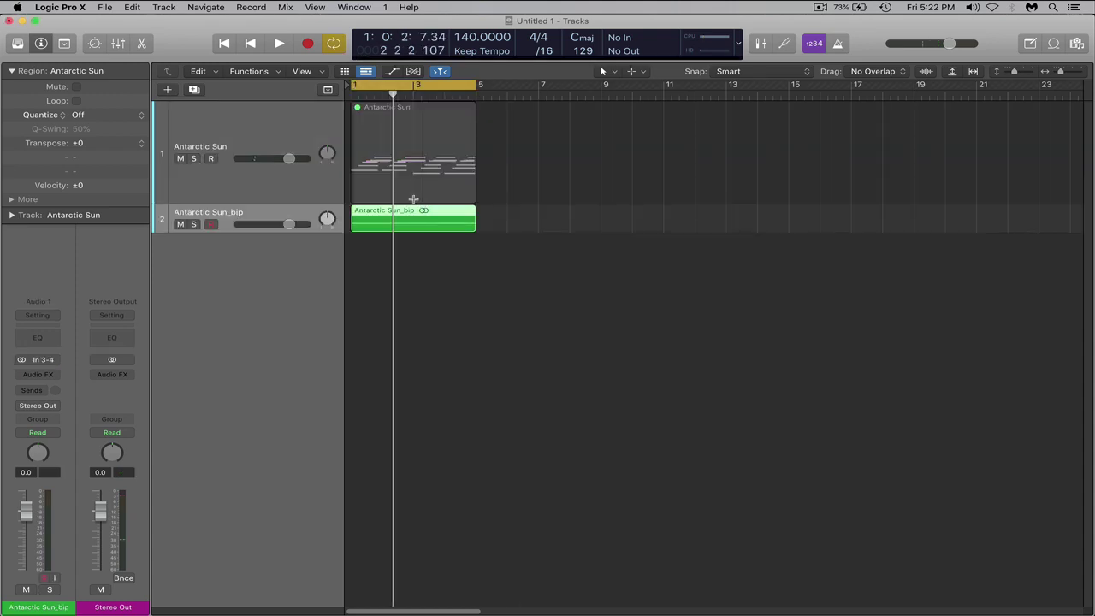
pyautogui.moveTo(246, 229); pyautogui.dragTo(284, 386)
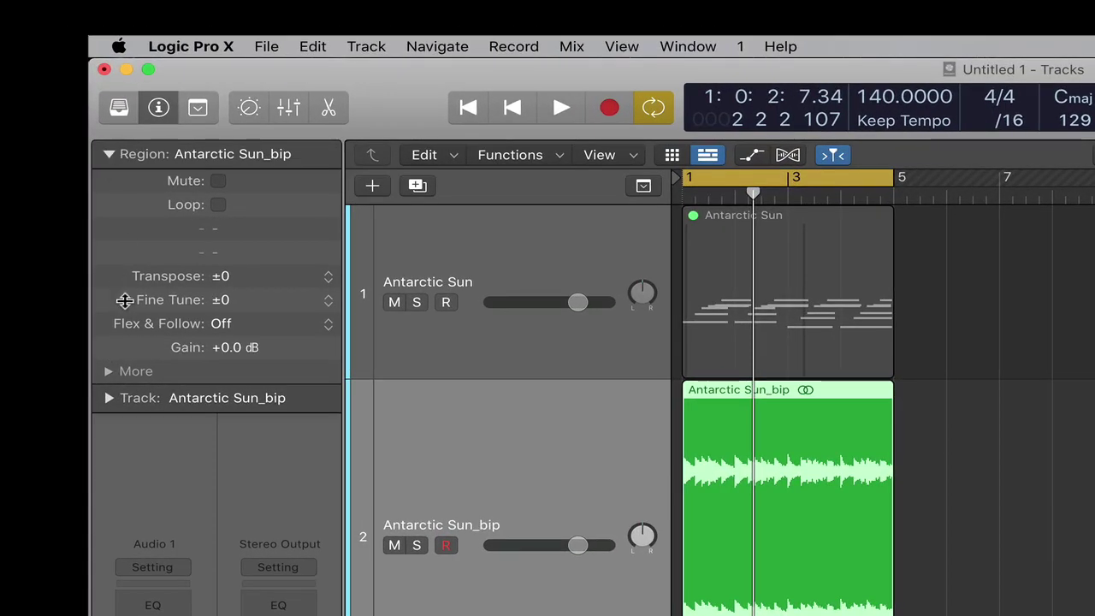
pyautogui.click(108, 370)
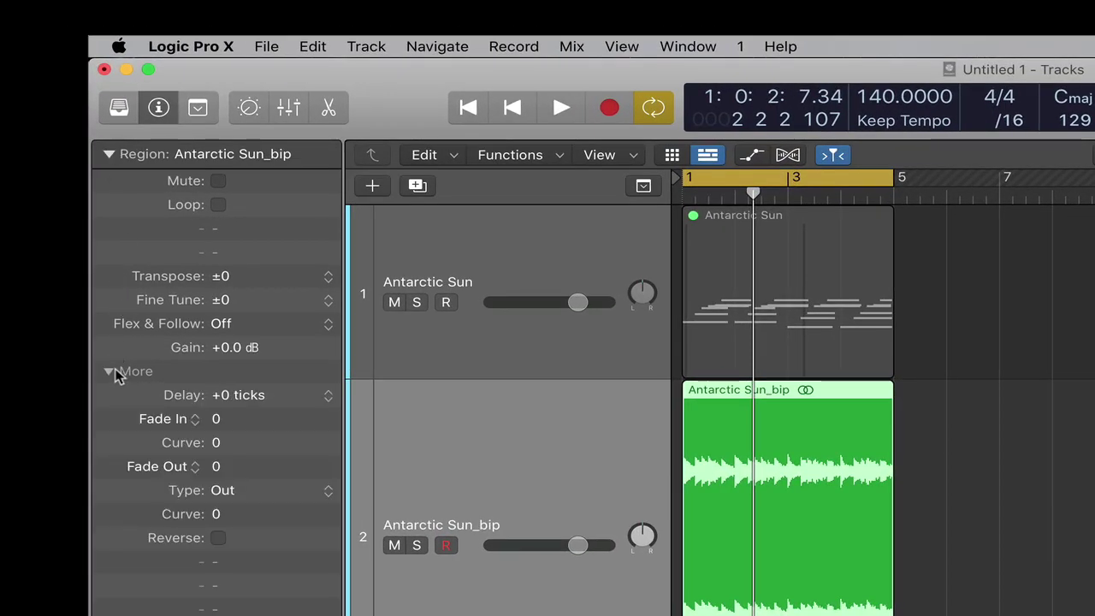
pyautogui.click(218, 538)
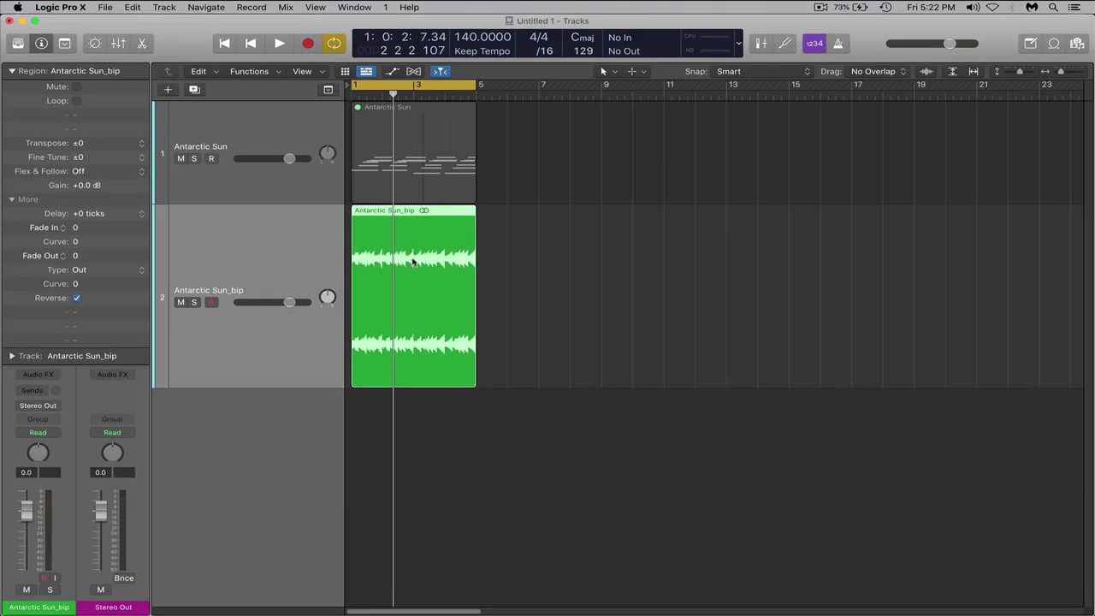
pyautogui.press('space')
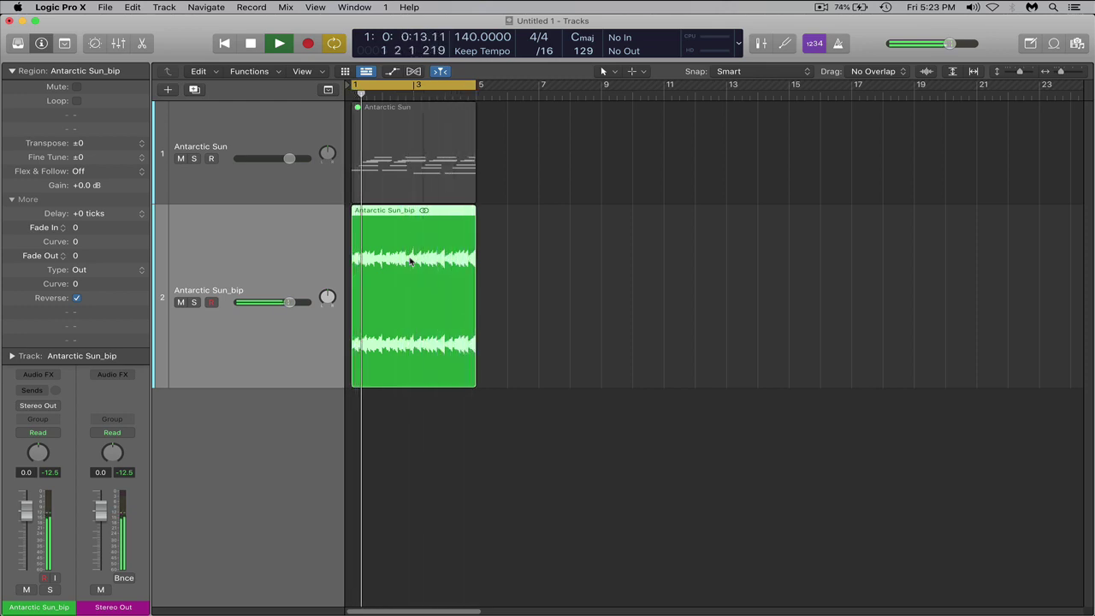
pyautogui.press('space')
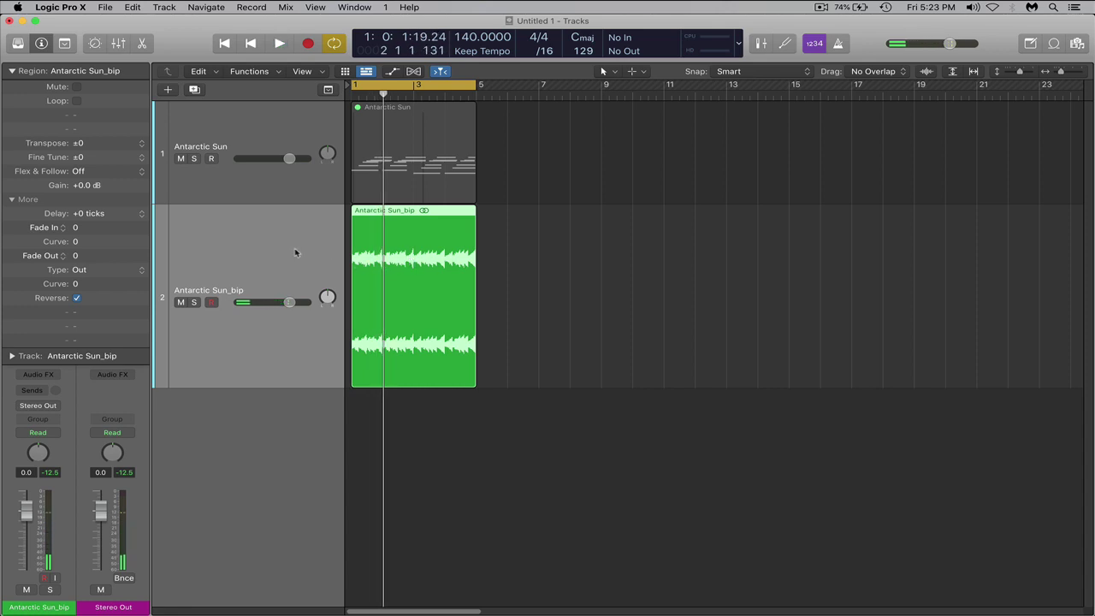
# - Delete track 1's old Antarctic Sun region and record a new chord part in its place
pyautogui.click(250, 145)
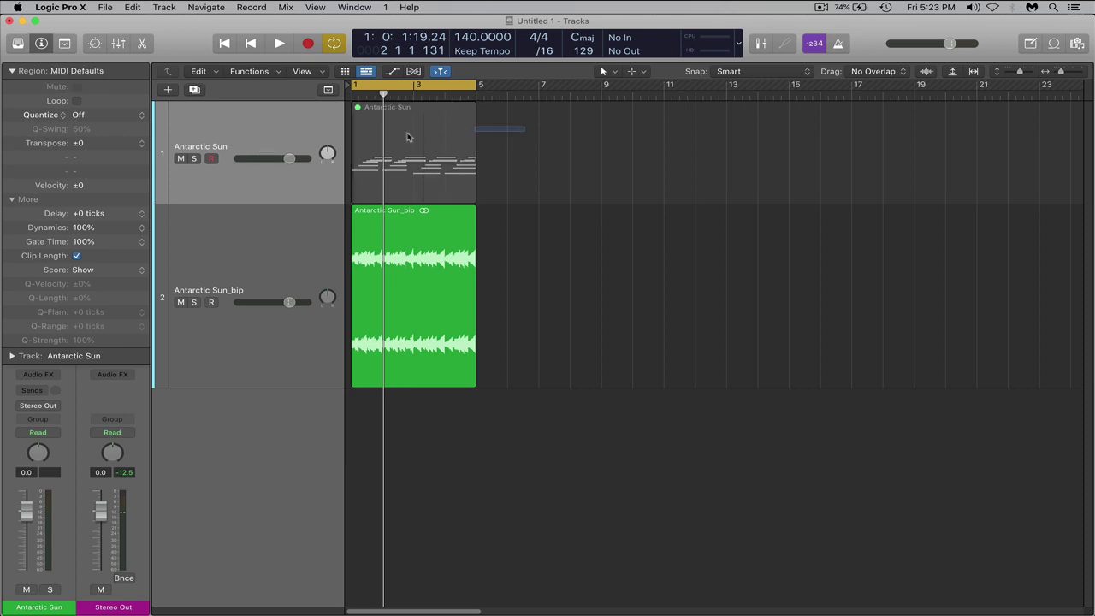
pyautogui.press('Delete')
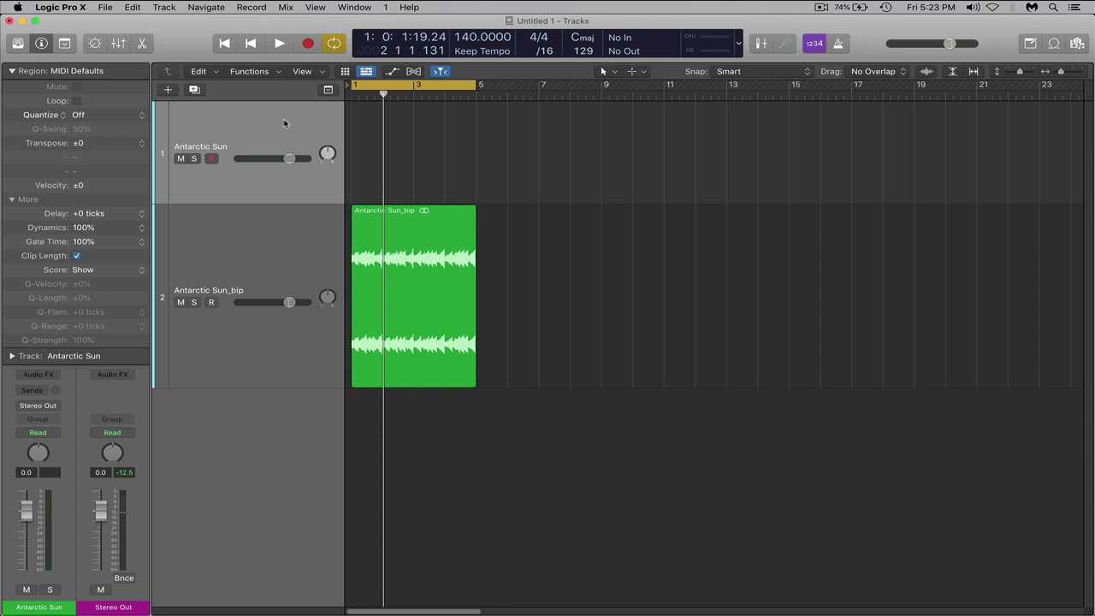
pyautogui.press('r')
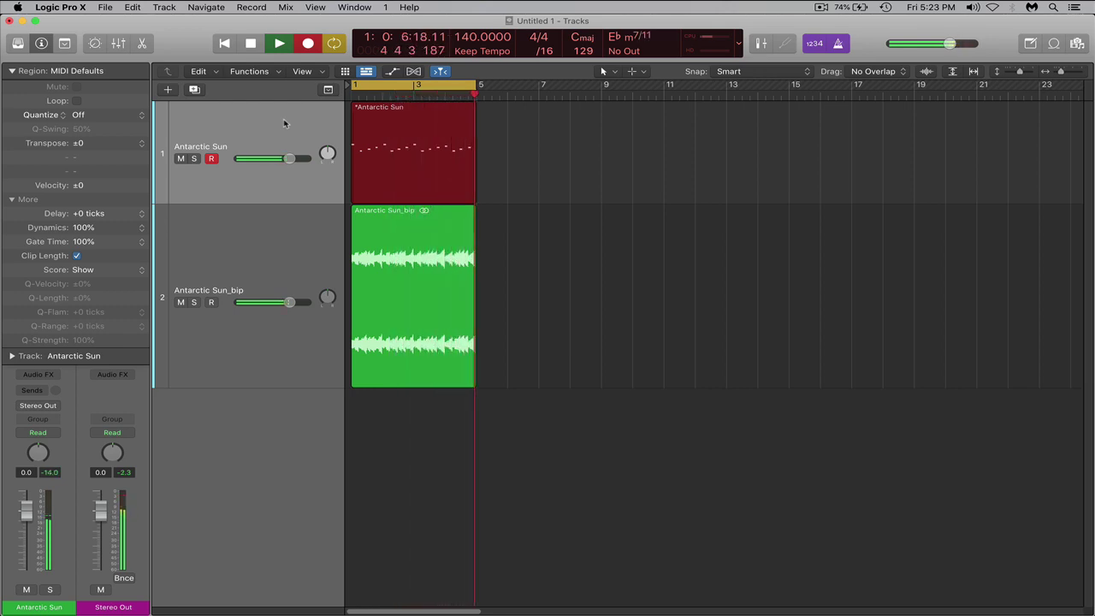
pyautogui.press('space')
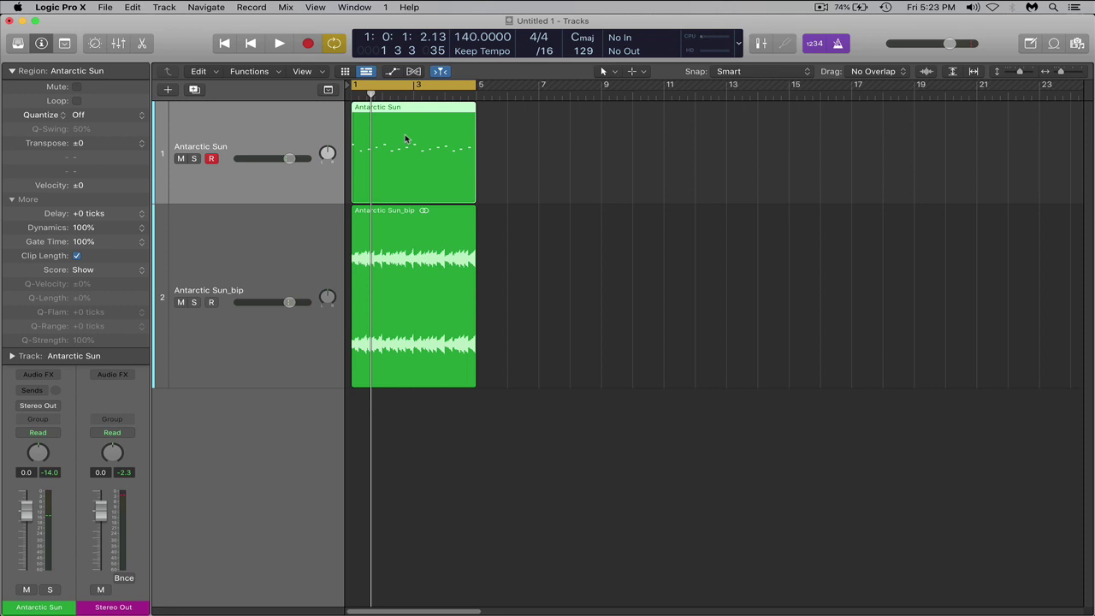
# - Quantize all notes of the new Antarctic Sun region to 1/8 Note
pyautogui.doubleClick(406, 140)
pyautogui.press('super+a')
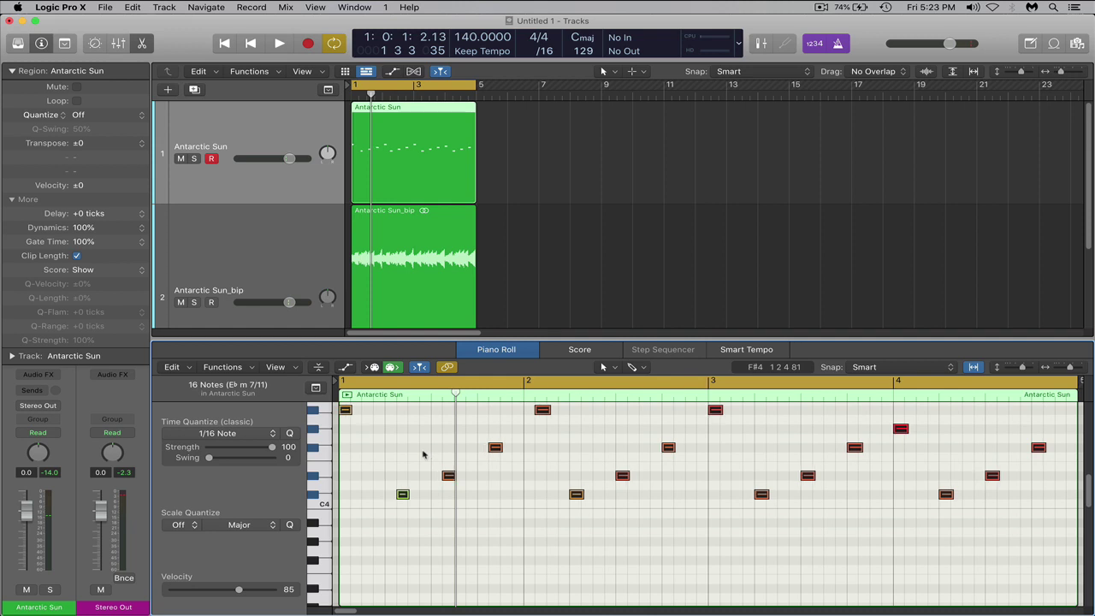
pyautogui.click(217, 433)
pyautogui.click(196, 481)
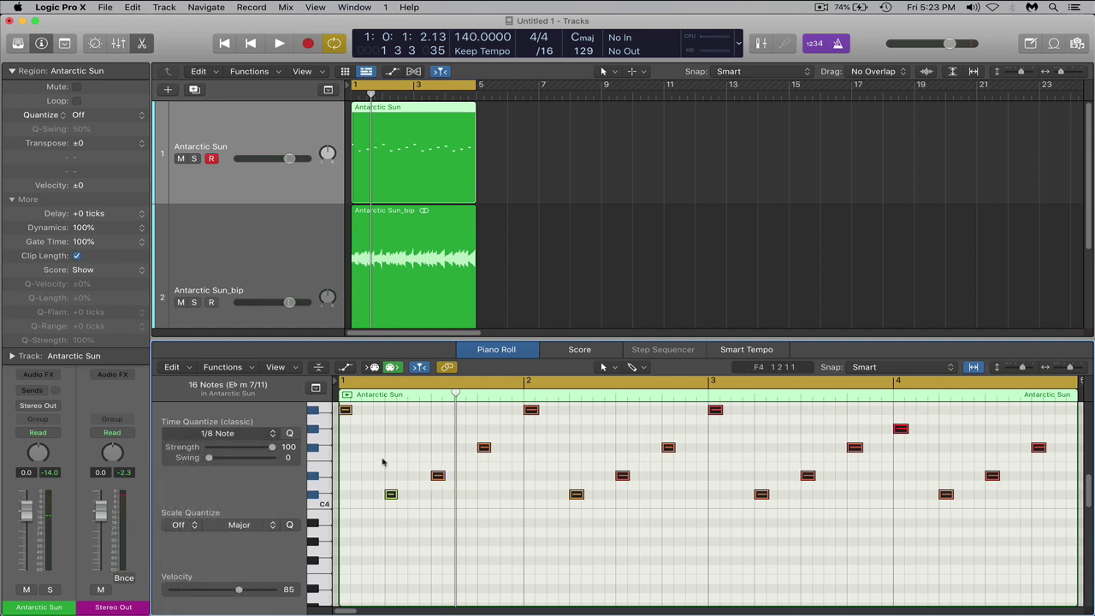
pyautogui.press('p')
# - Bounce the chord region in place to a new track, muting the MIDI original
pyautogui.click(525, 130)
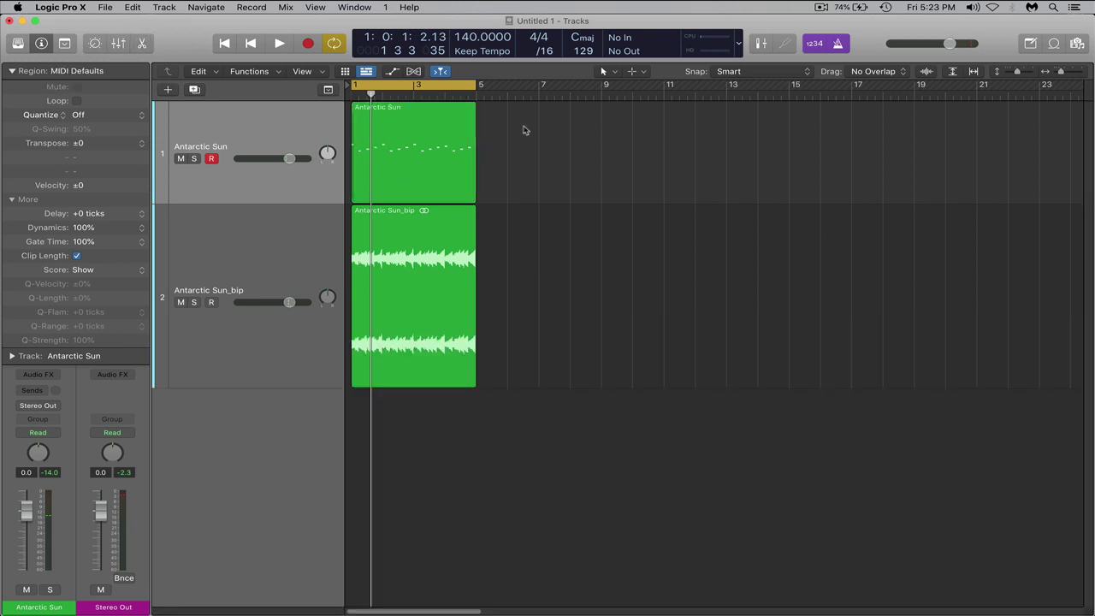
pyautogui.rightClick(408, 114)
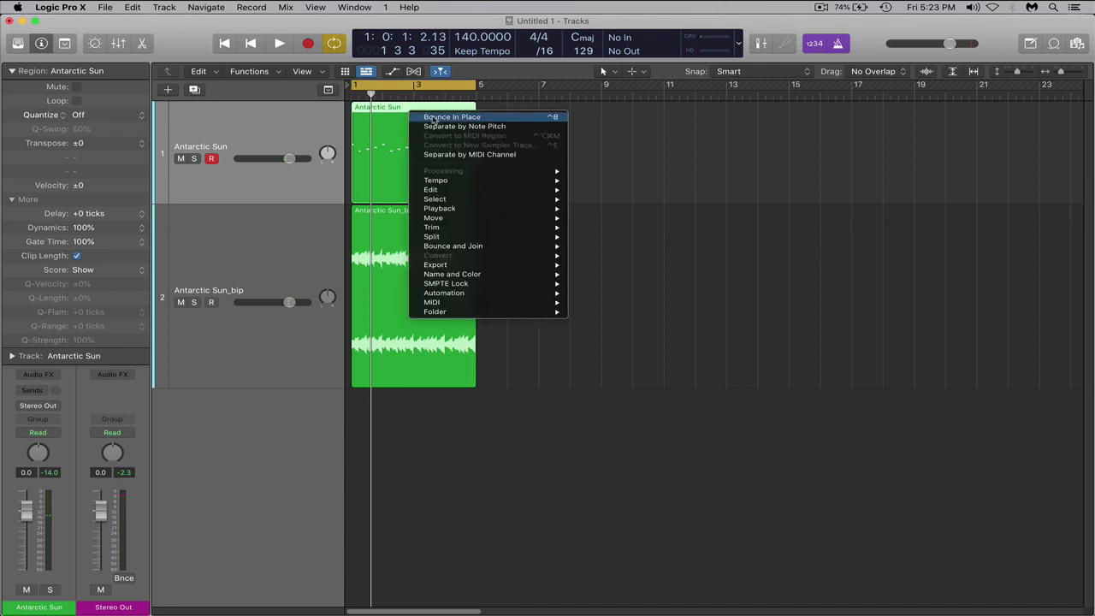
pyautogui.click(444, 117)
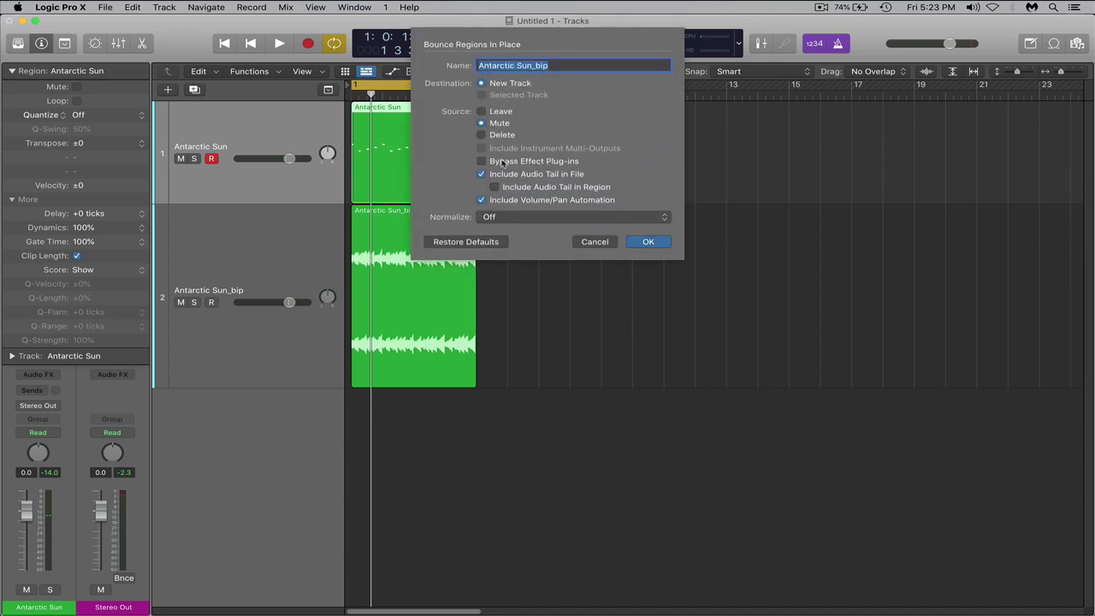
pyautogui.click(633, 247)
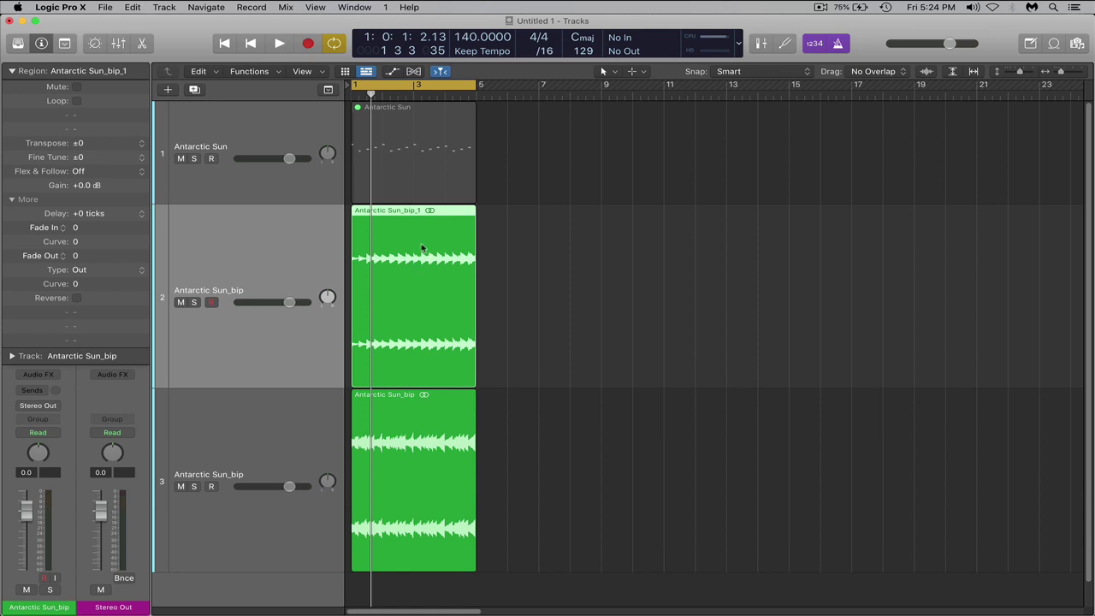
# - Reverse the Antarctic Sun_bip_1 audio region, switch the metronome off, and play it back
pyautogui.click(76, 297)
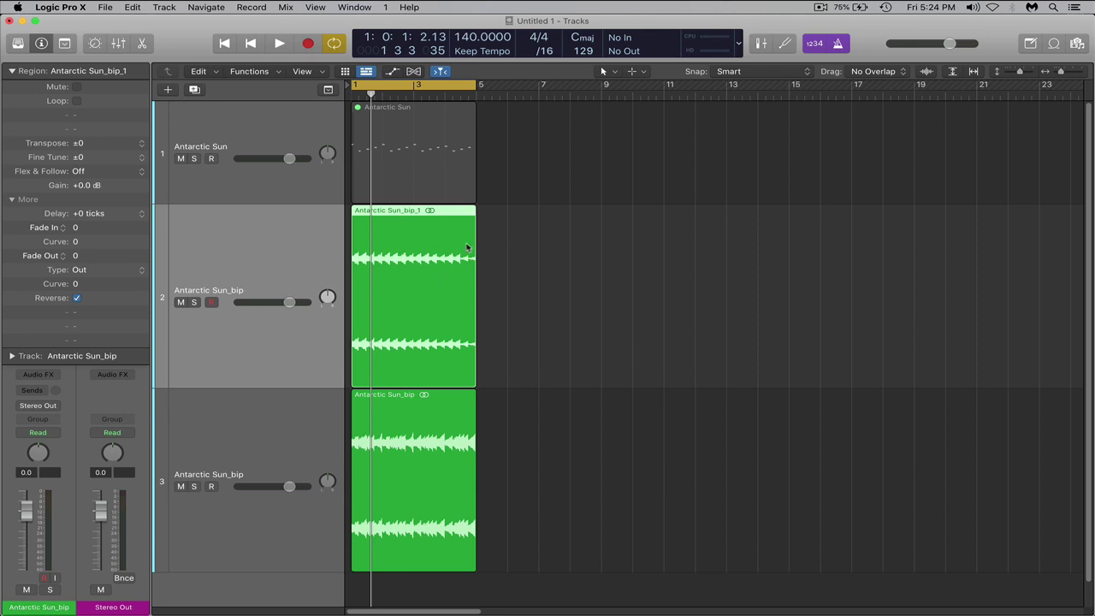
pyautogui.click(494, 245)
pyautogui.click(837, 44)
pyautogui.press('space')
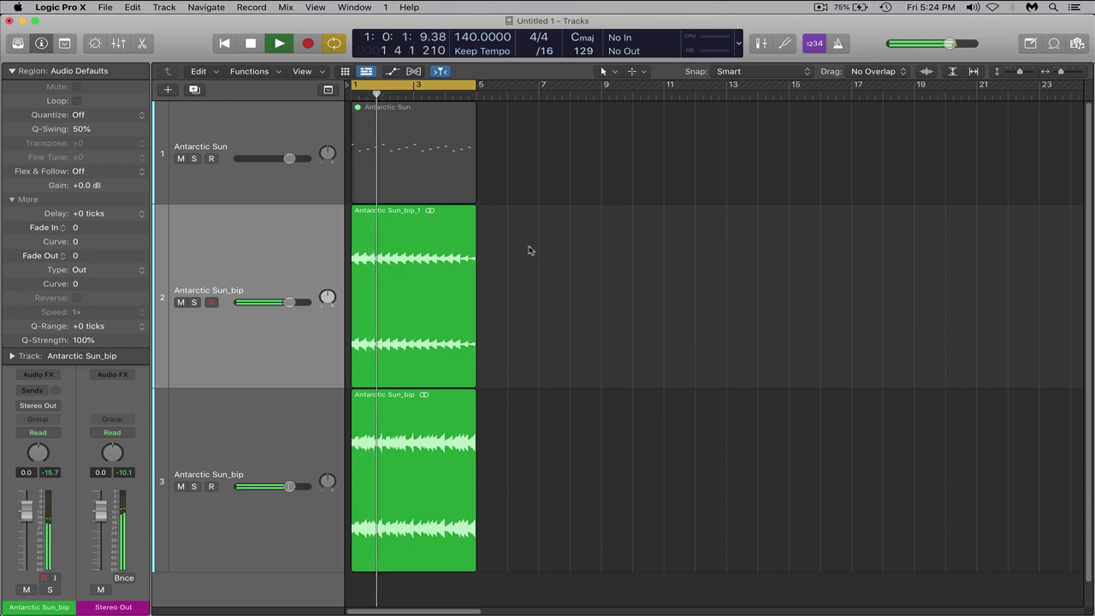
pyautogui.press('space')
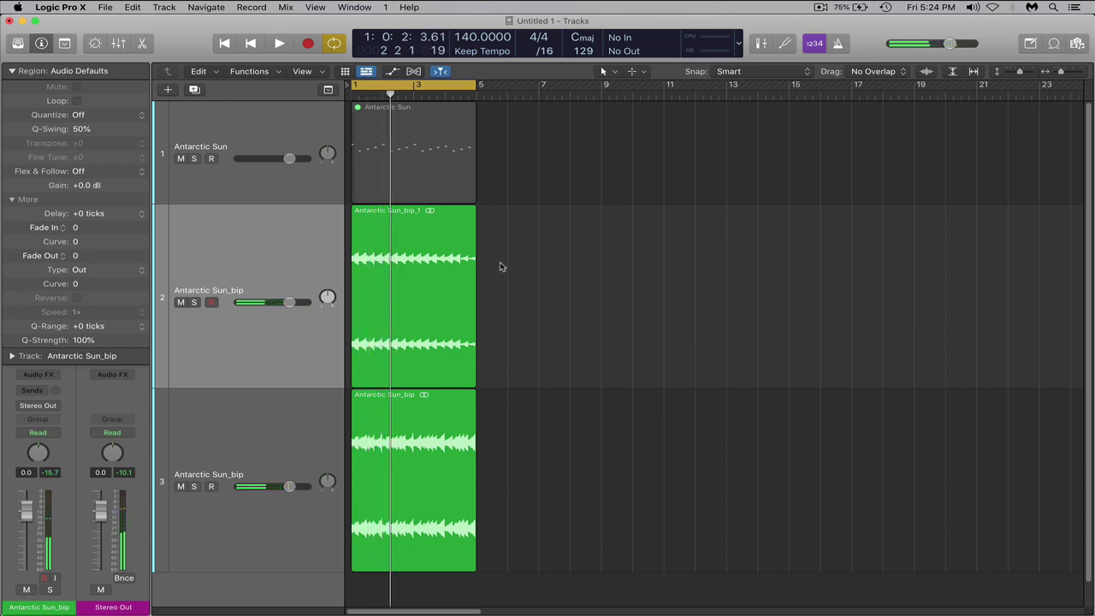
pyautogui.scroll(-2, 501, 267)
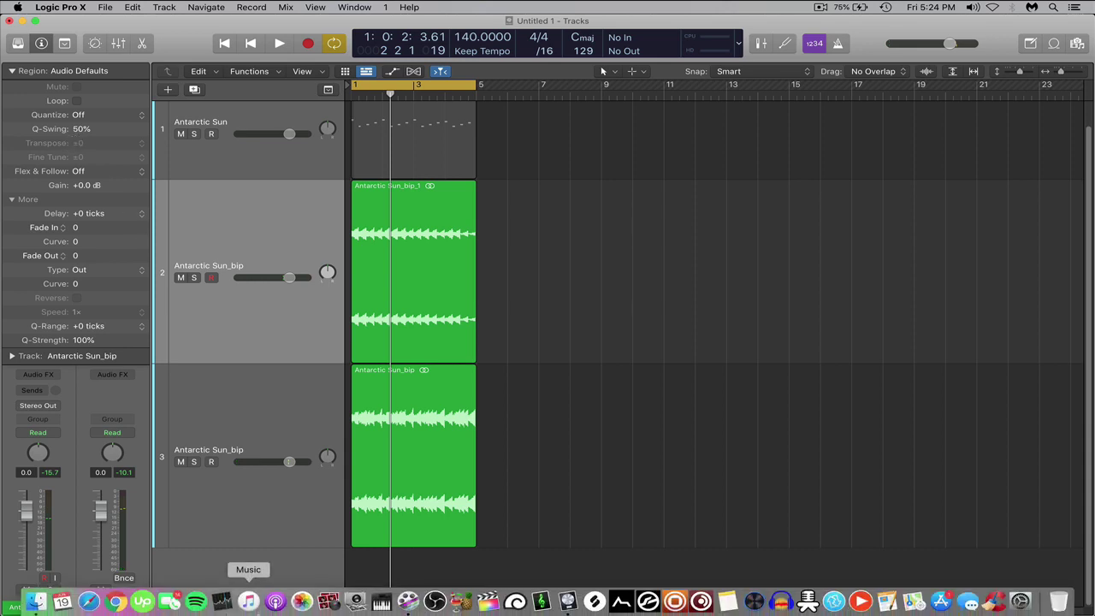
# - Drag (808) MurdaBass - 1.wav from the 808s folder into Logic as a Quick Sampler track
pyautogui.click(42, 601)
pyautogui.moveTo(710, 270); pyautogui.dragTo(705, 238)
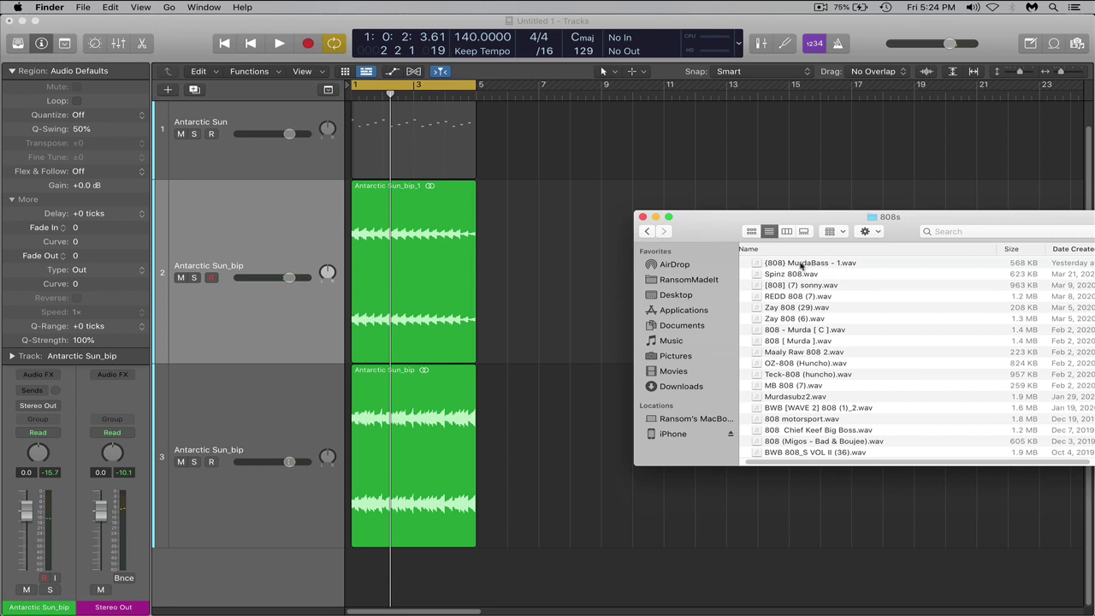
pyautogui.moveTo(810, 272); pyautogui.dragTo(240, 524)
# - Set Quick Sampler's polyphony to Mono and lower the 808 track's volume slightly
pyautogui.click(961, 457)
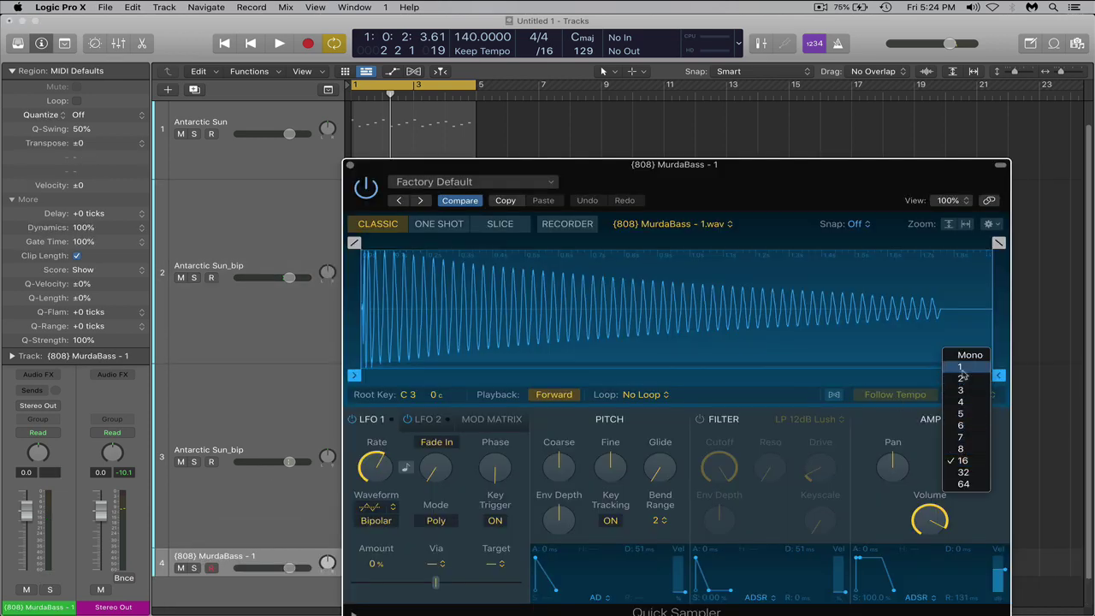
pyautogui.click(964, 358)
pyautogui.moveTo(829, 190); pyautogui.dragTo(890, 154)
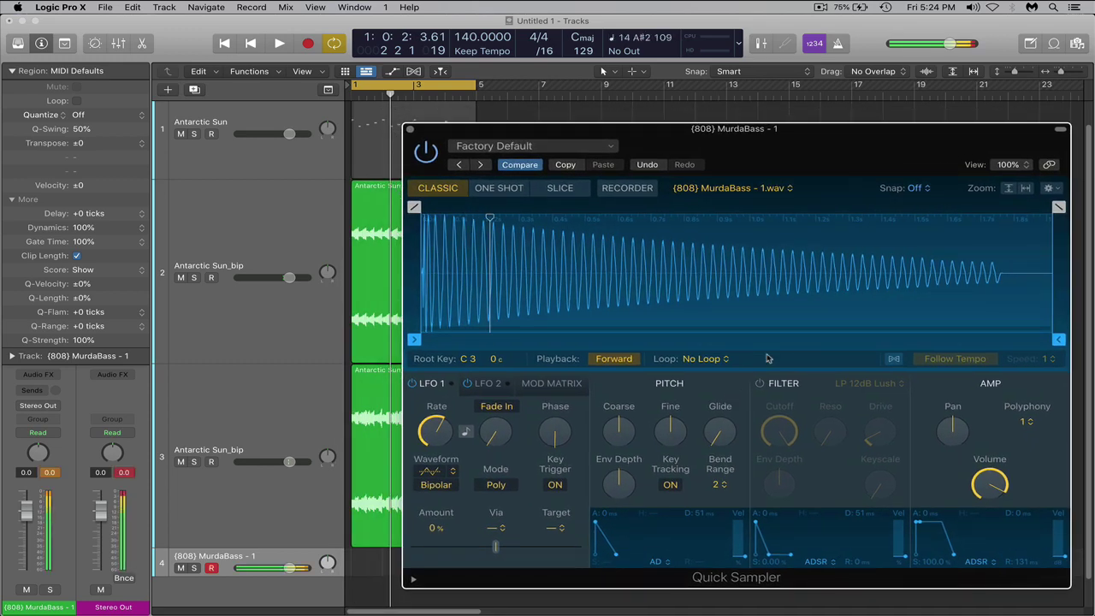
pyautogui.moveTo(28, 516); pyautogui.dragTo(34, 530)
# - Audition the 808 with the beat, then start recording the 808 part on track 4
pyautogui.press('space')
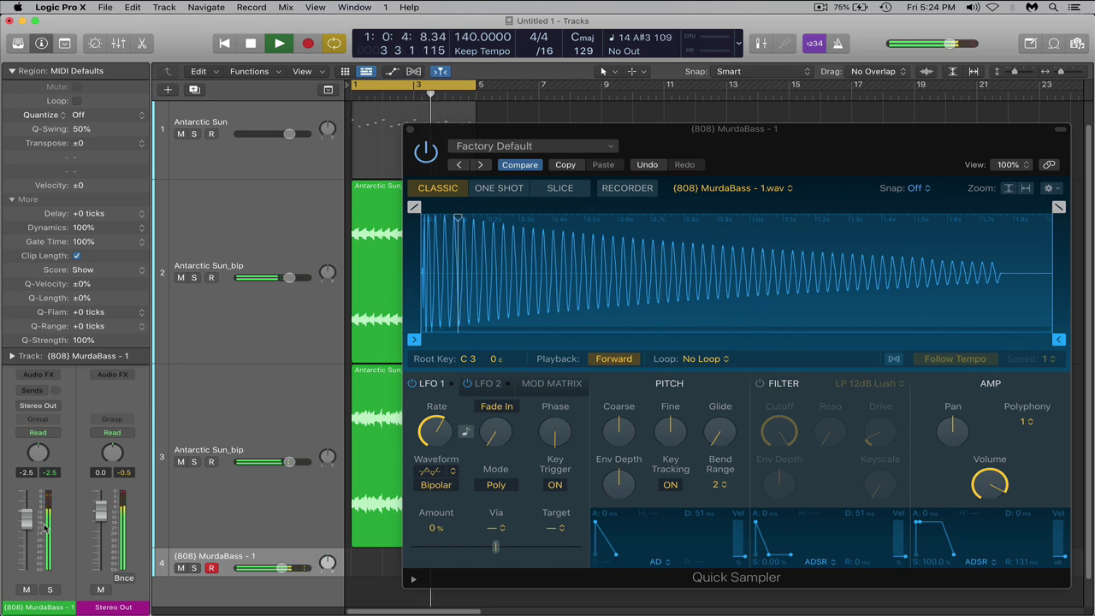
pyautogui.press('space')
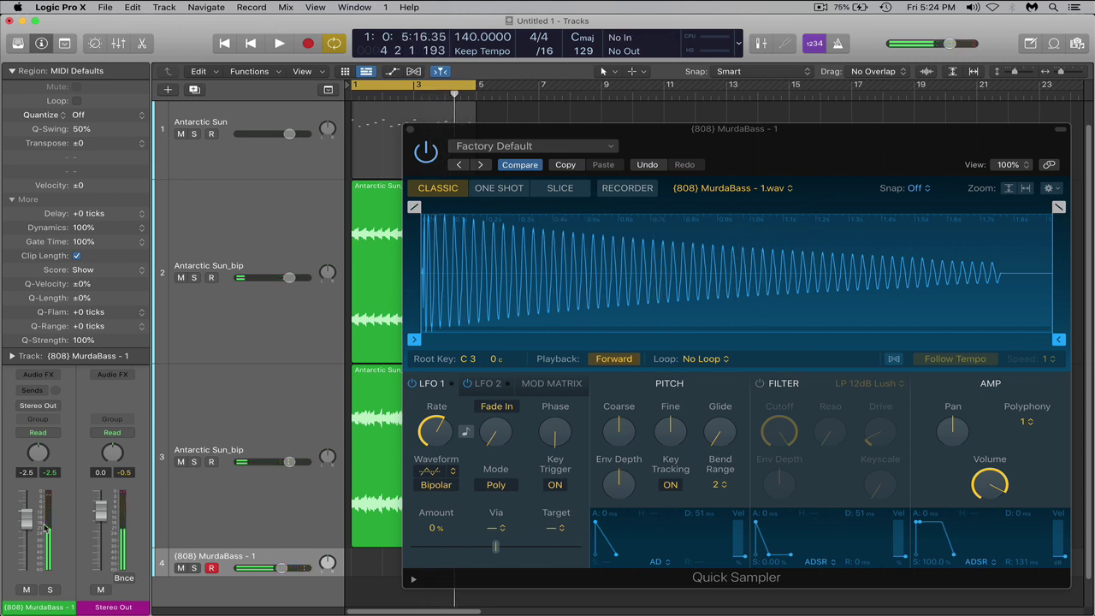
pyautogui.press('r')
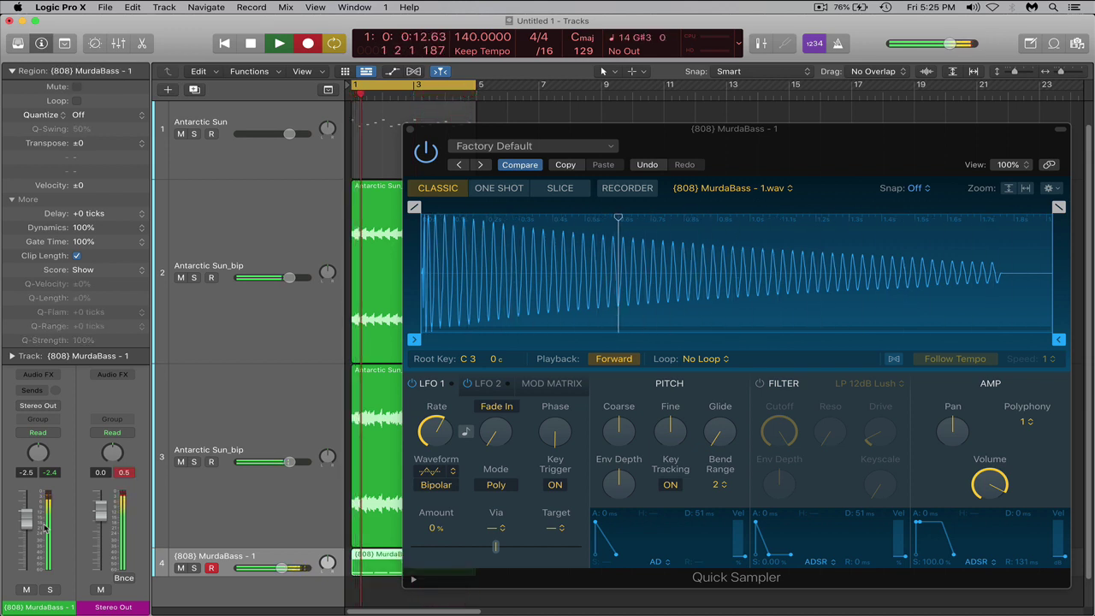
# - Stop recording and make all MurdaBass notes legato using the Shorten option
pyautogui.press('space')
pyautogui.click(410, 128)
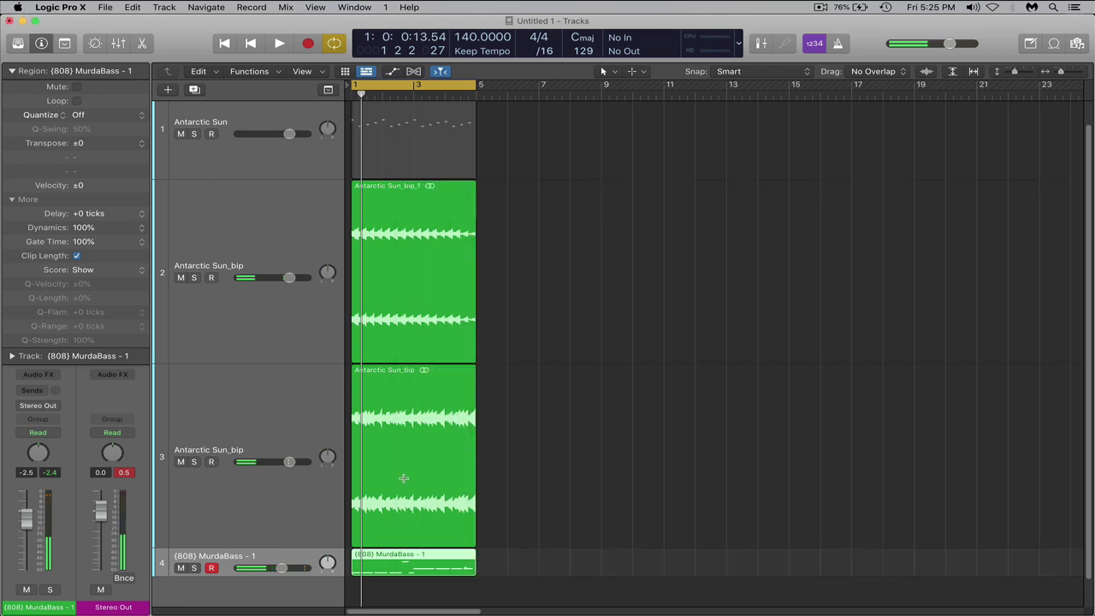
pyautogui.doubleClick(410, 562)
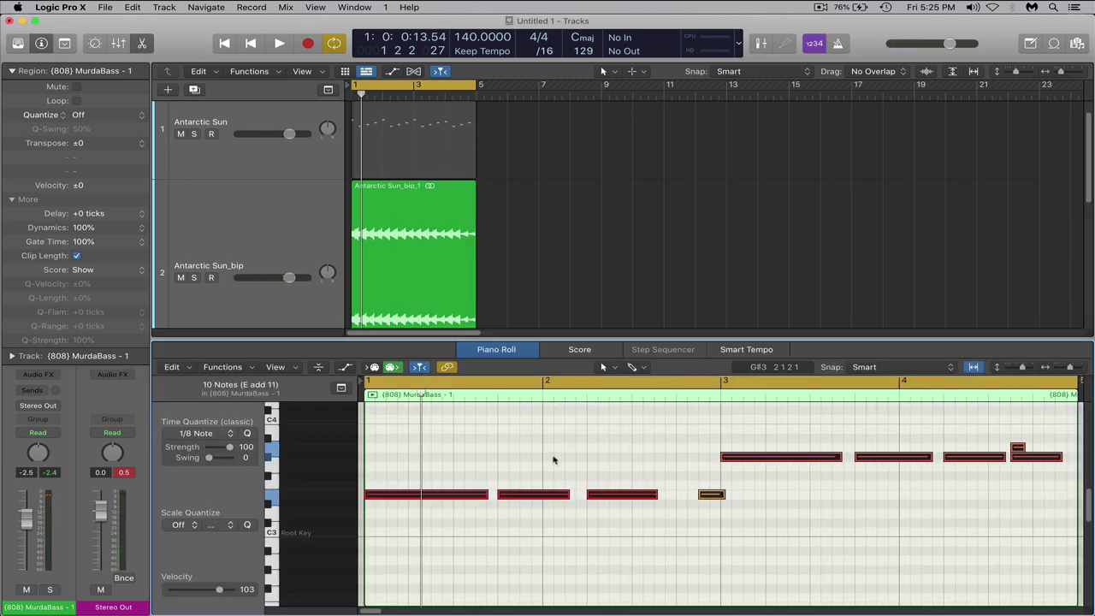
pyautogui.click(589, 455)
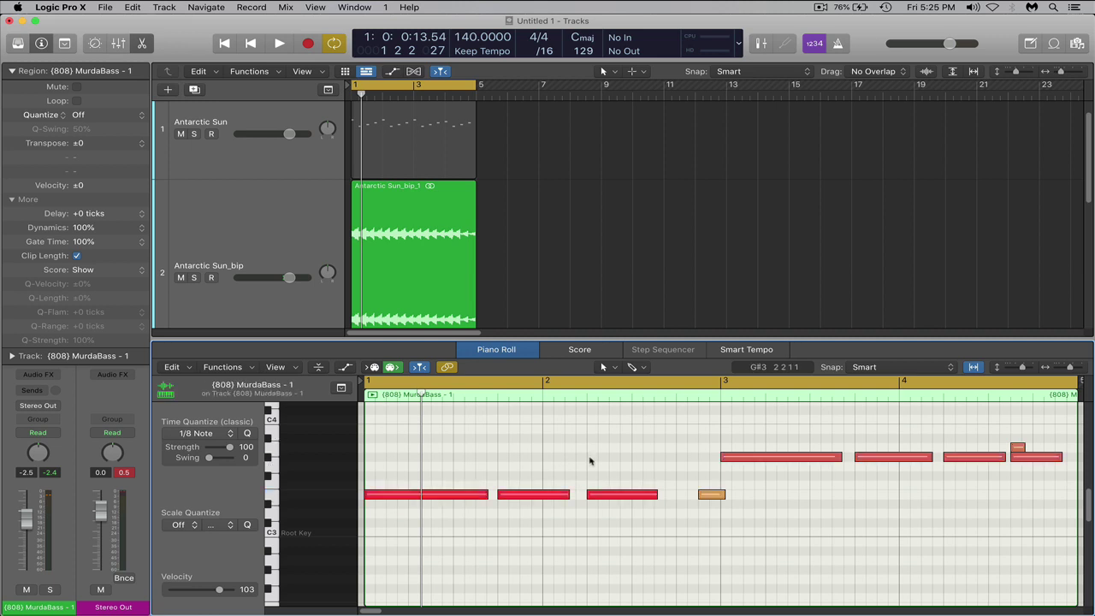
pyautogui.press('super+a')
pyautogui.hotkey('ctrl', 'shift', 'l')
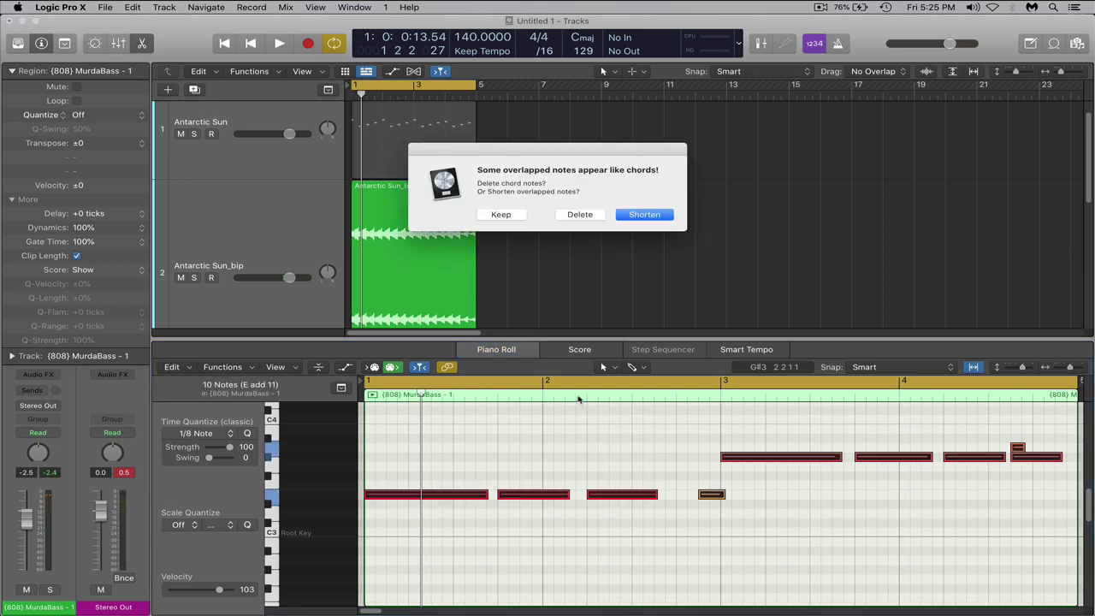
pyautogui.click(655, 214)
# - Set the bass notes to velocity 127, delete the short top-right note, and play back
pyautogui.press('a')
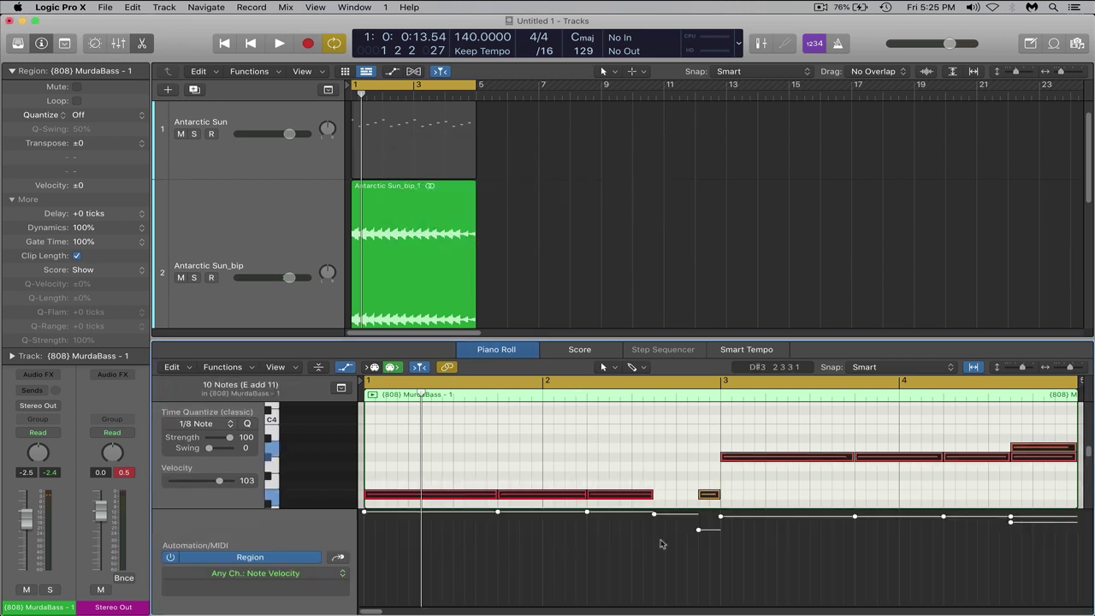
pyautogui.press('p')
pyautogui.press('p')
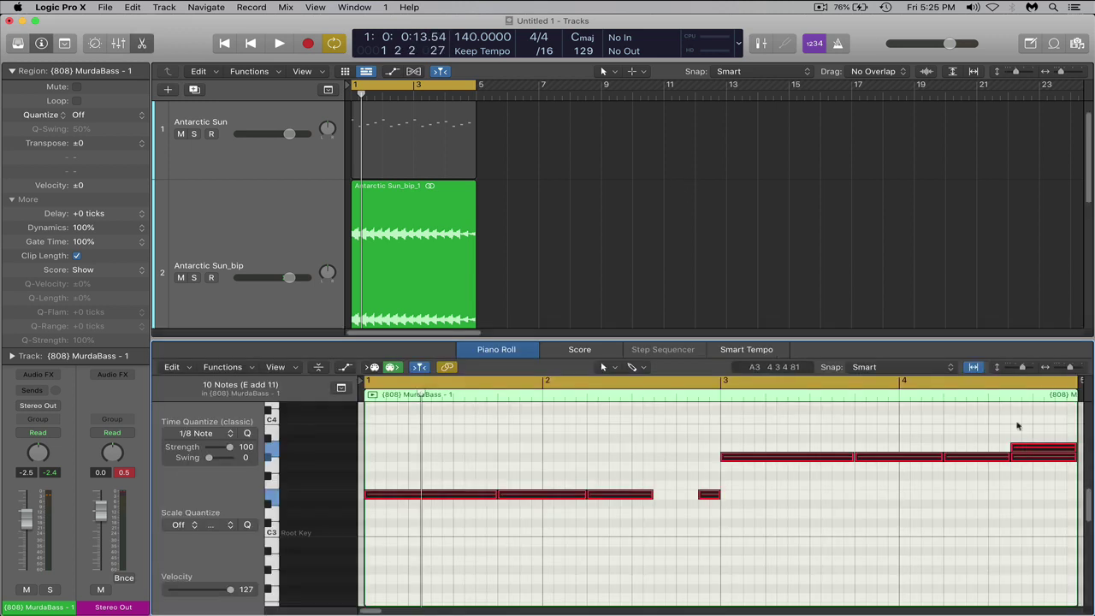
pyautogui.moveTo(1020, 431); pyautogui.dragTo(1034, 448)
pyautogui.press('Delete')
pyautogui.press('space')
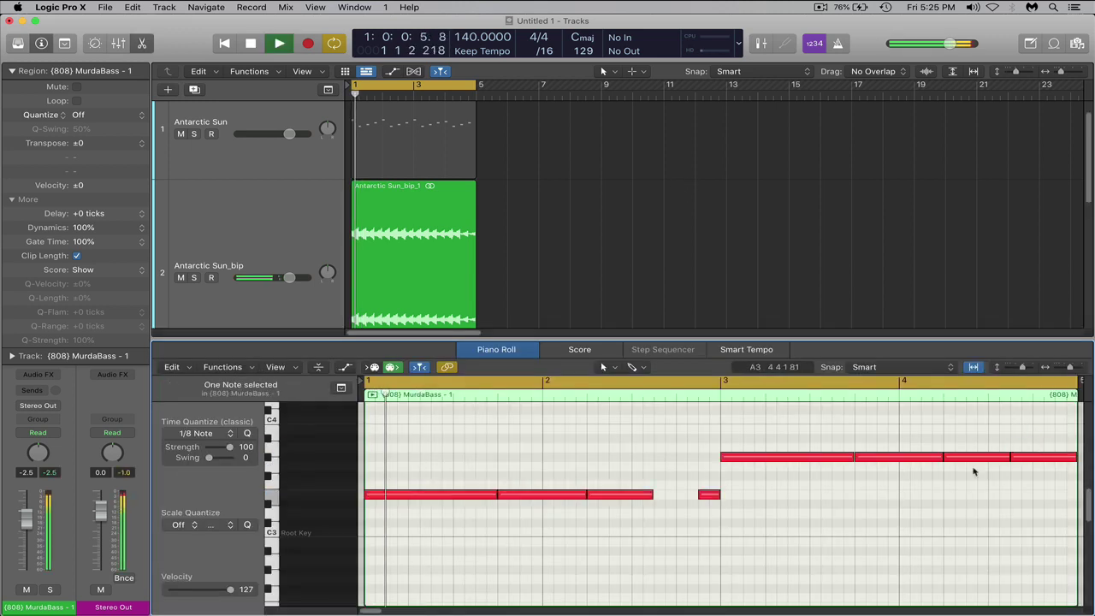
pyautogui.press('p')
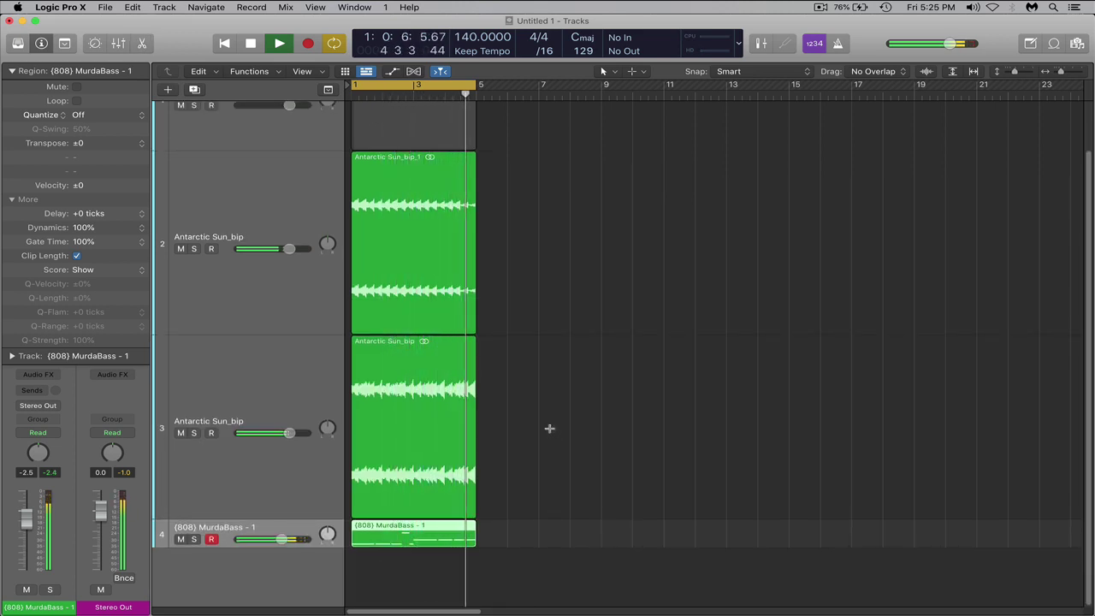
# - Reopen and close the MurdaBass notes, stop playback, and collapse the Region inspector
pyautogui.doubleClick(435, 536)
pyautogui.scroll(3, 706, 470)
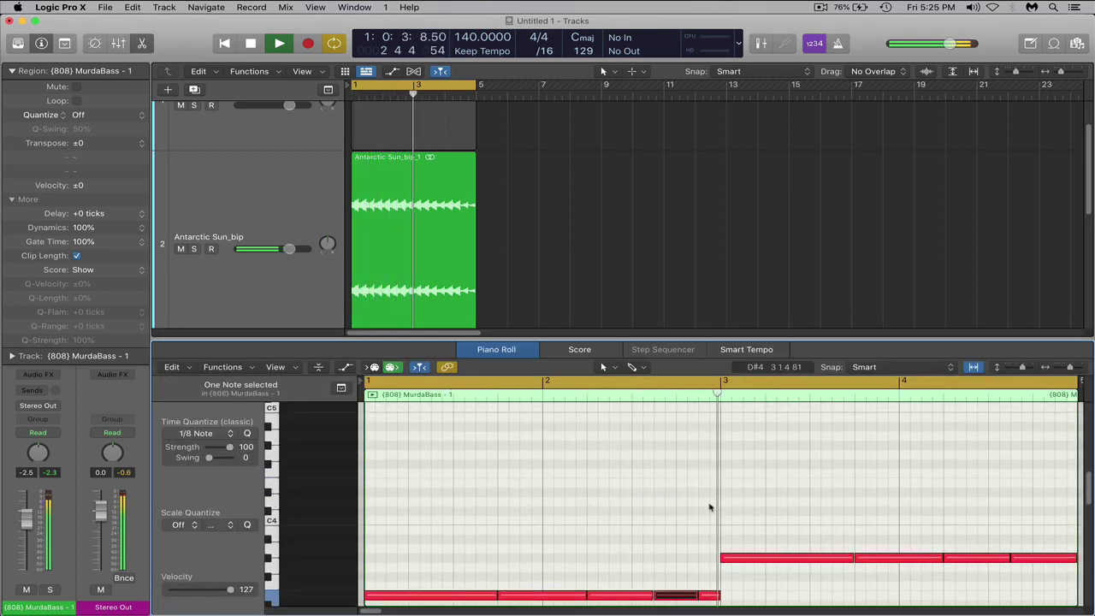
pyautogui.press('e')
pyautogui.press('space')
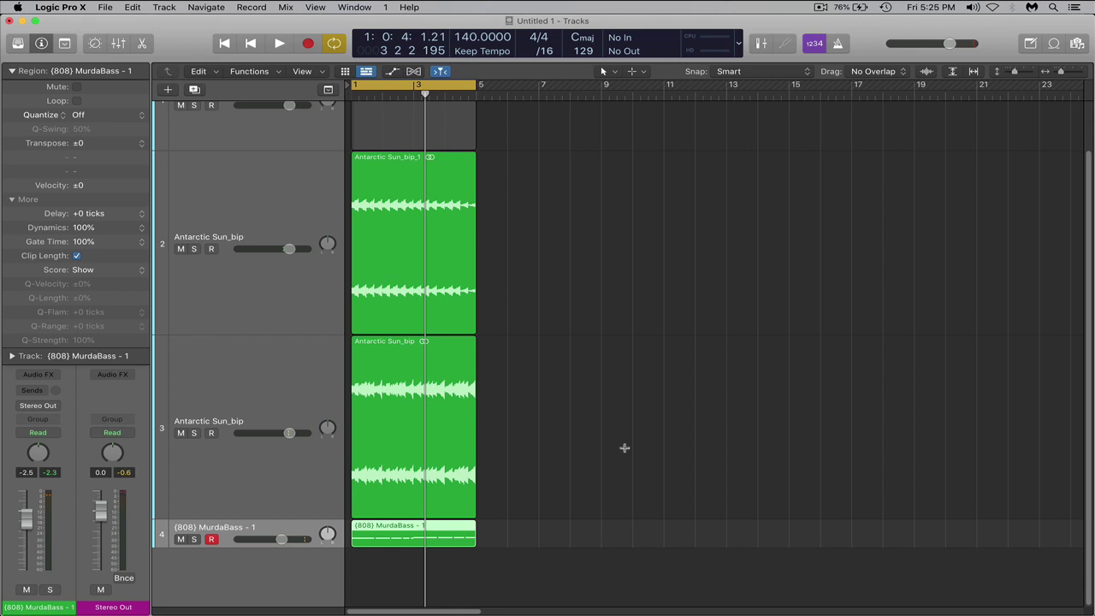
pyautogui.click(590, 392)
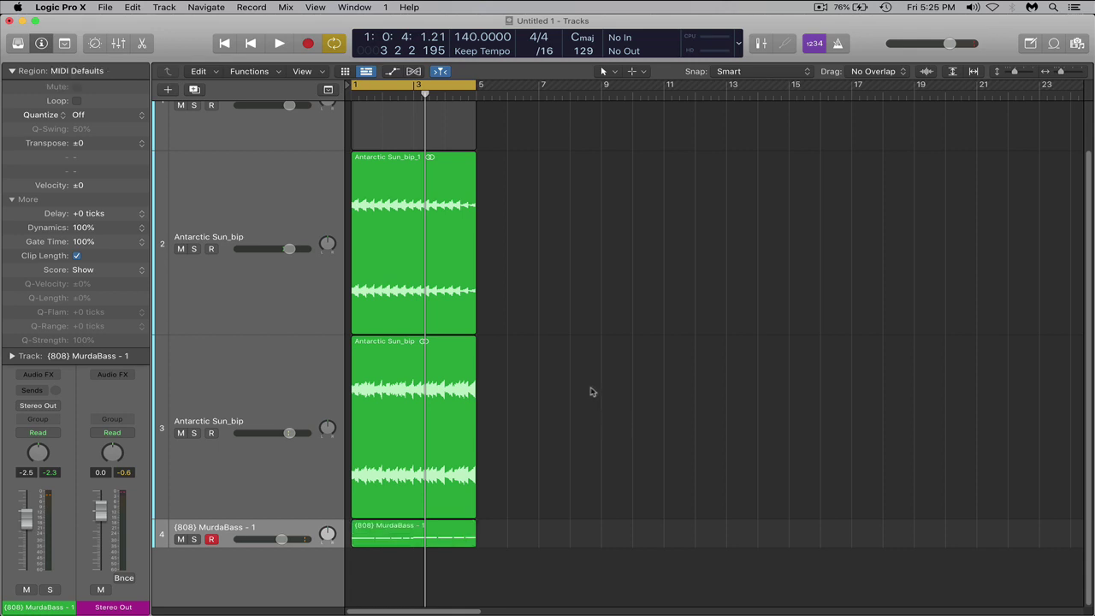
pyautogui.moveTo(586, 363); pyautogui.dragTo(590, 423)
pyautogui.click(13, 70)
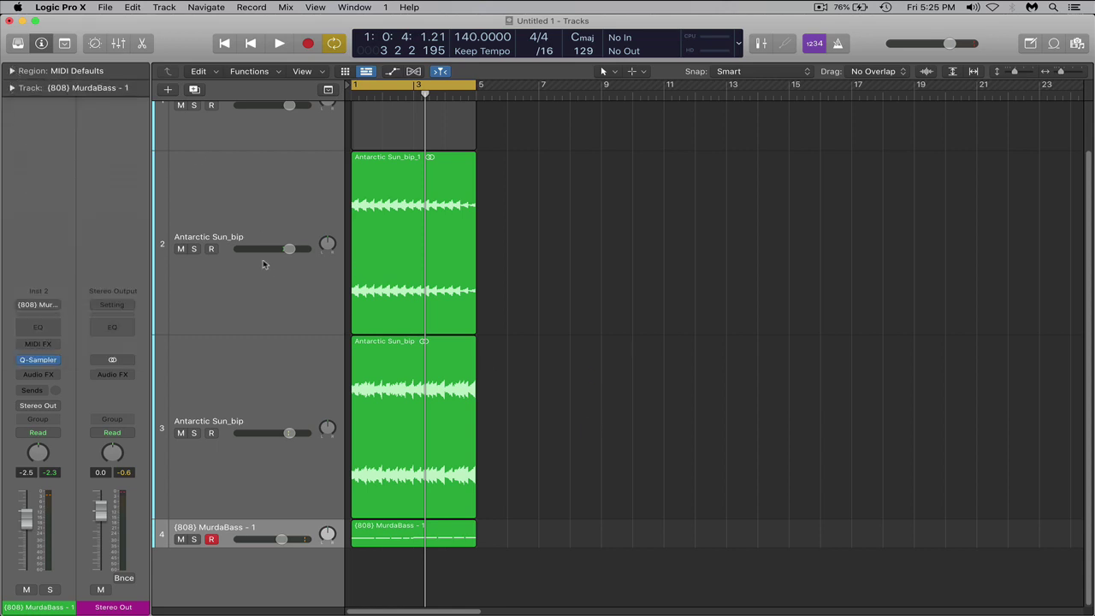
# - Insert a Channel EQ on Antarctic Sun_bip with its high cut enabled and lowered to 1230 Hz
pyautogui.click(252, 234)
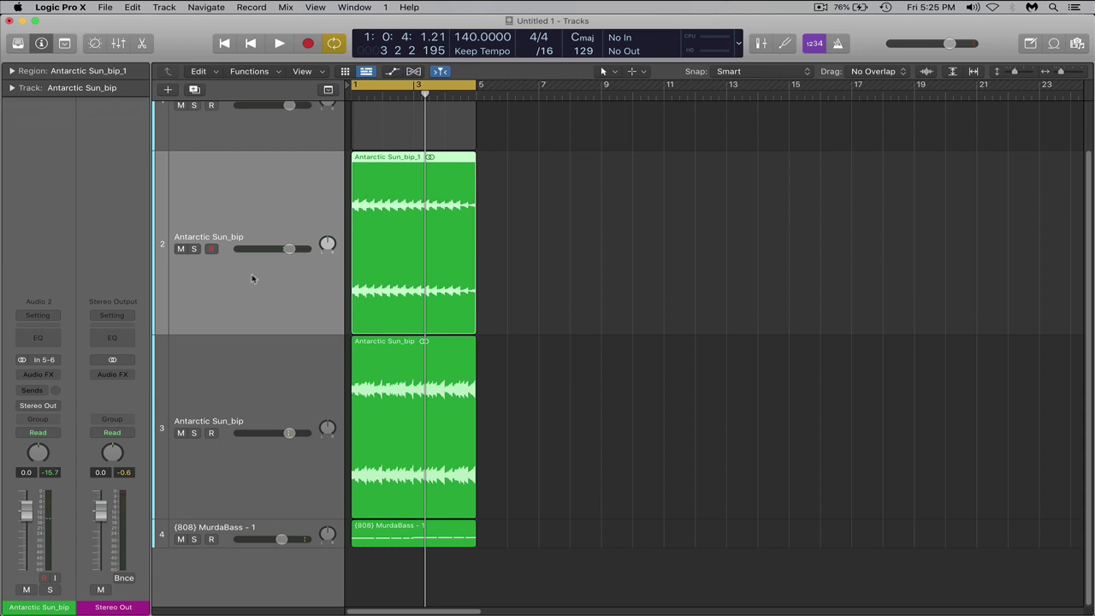
pyautogui.click(39, 337)
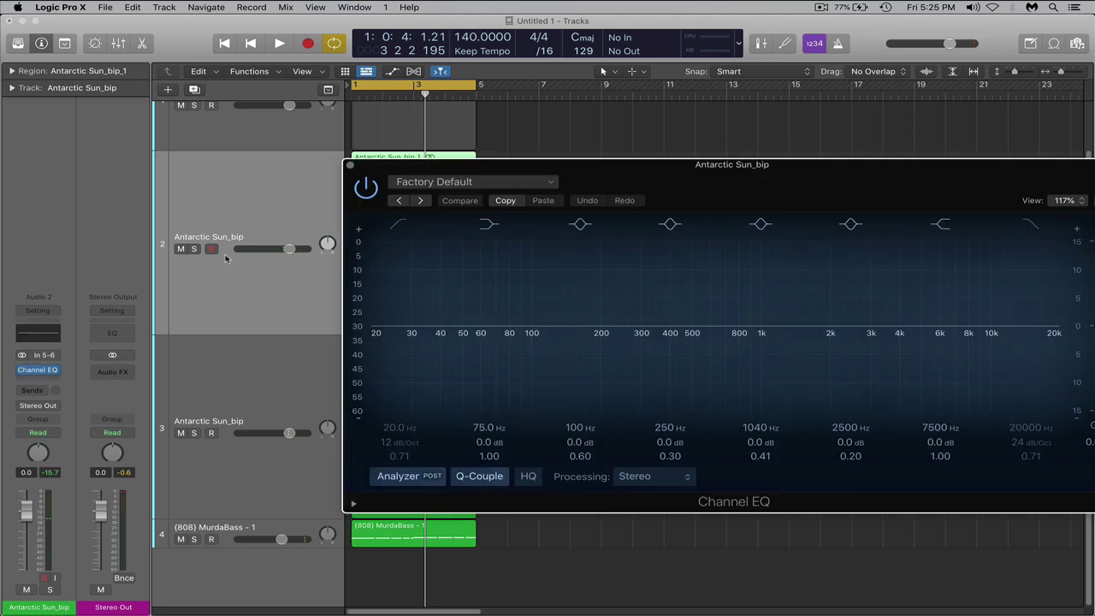
pyautogui.click(1029, 228)
pyautogui.moveTo(1038, 342); pyautogui.dragTo(768, 353)
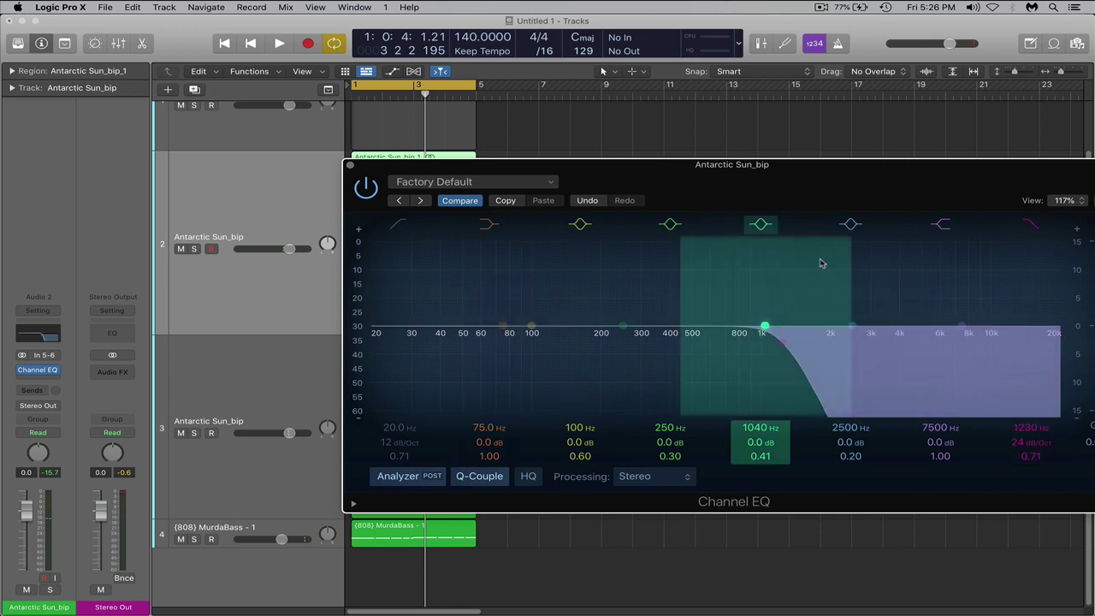
# - Add a ChromaVerb with its Factory Default room setting after the Channel EQ
pyautogui.click(348, 164)
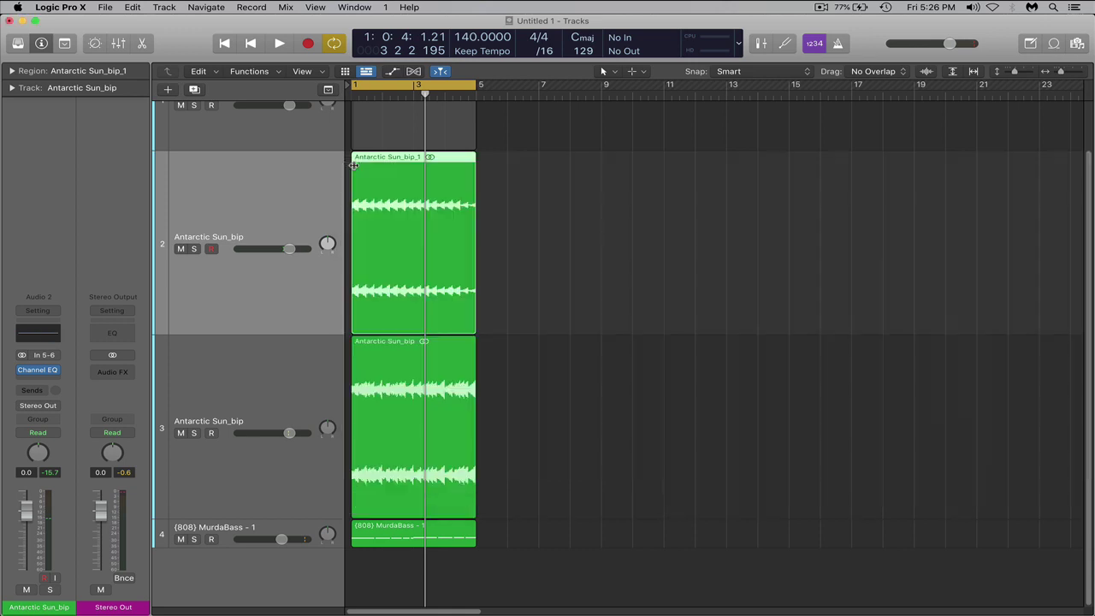
pyautogui.click(55, 371)
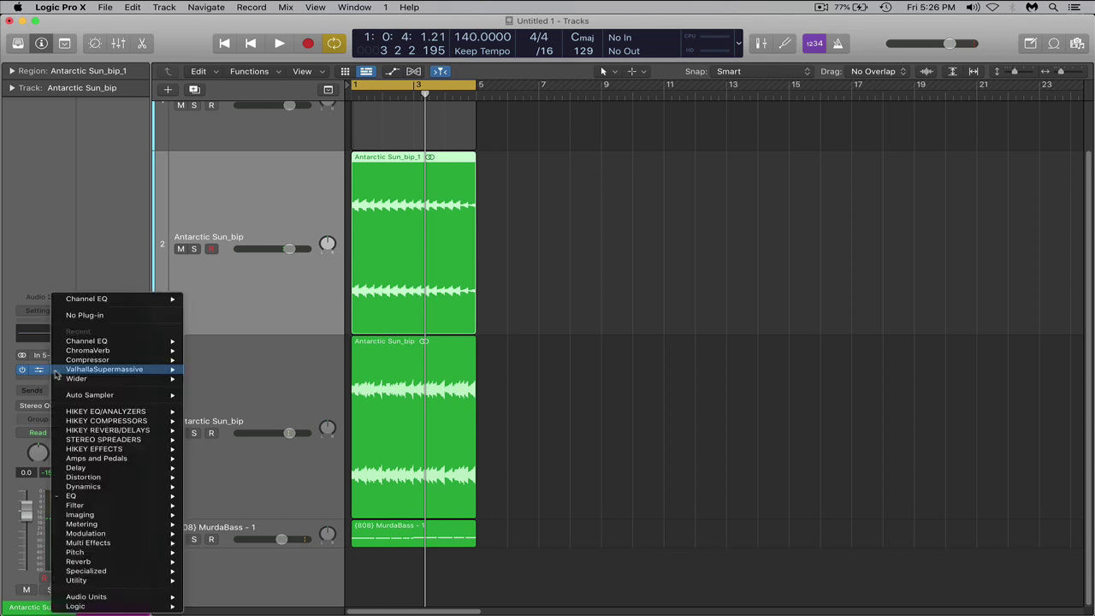
pyautogui.moveTo(148, 555)
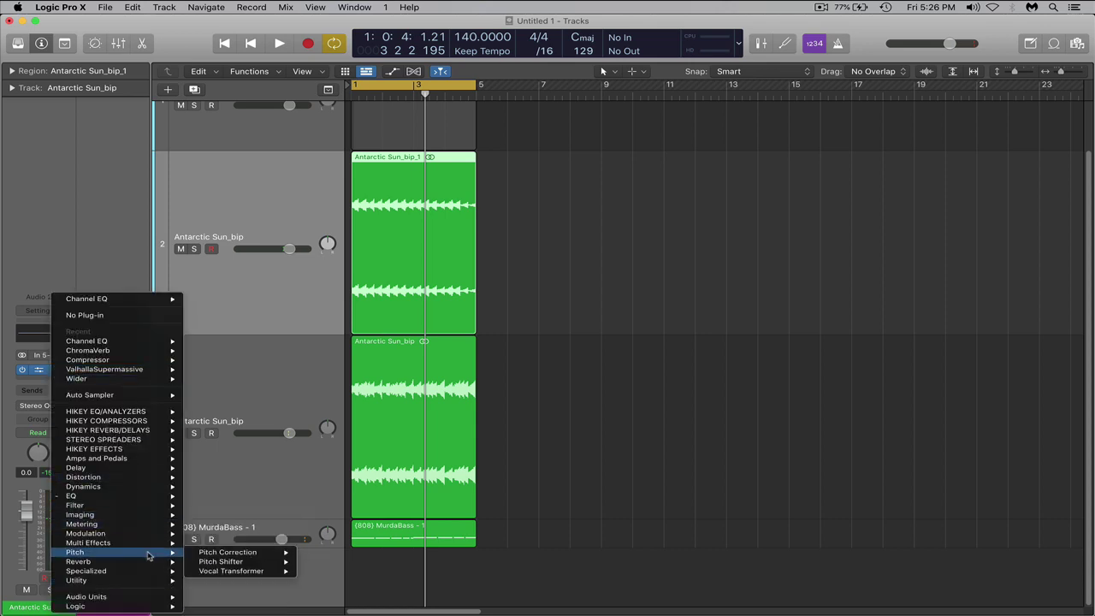
pyautogui.click(307, 562)
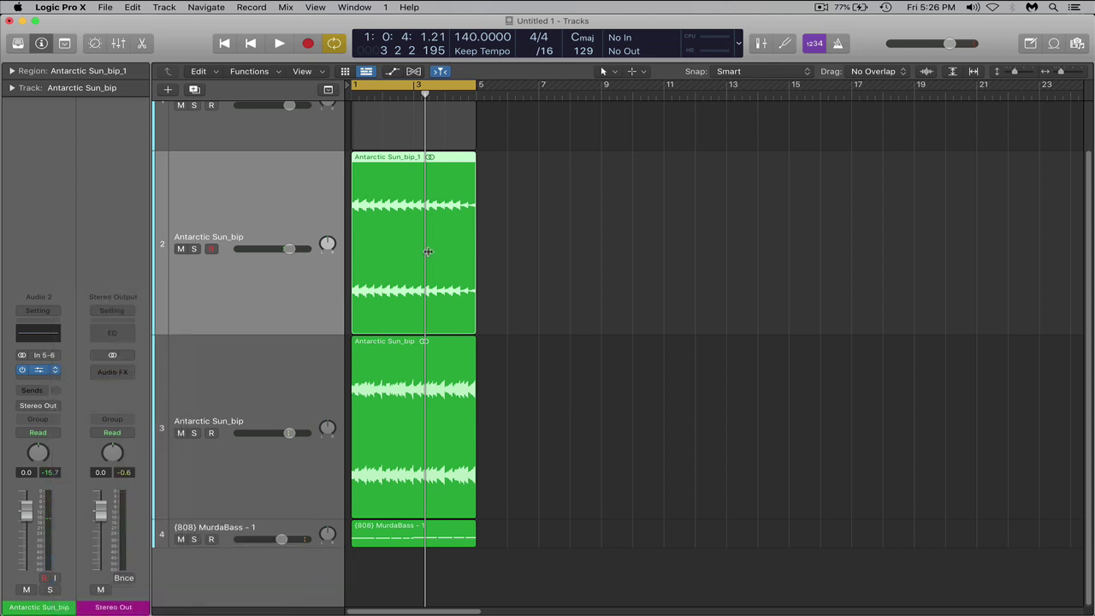
# - Close the ChromaVerb window and deselect the regions
pyautogui.moveTo(636, 189); pyautogui.dragTo(630, 123)
pyautogui.click(336, 104)
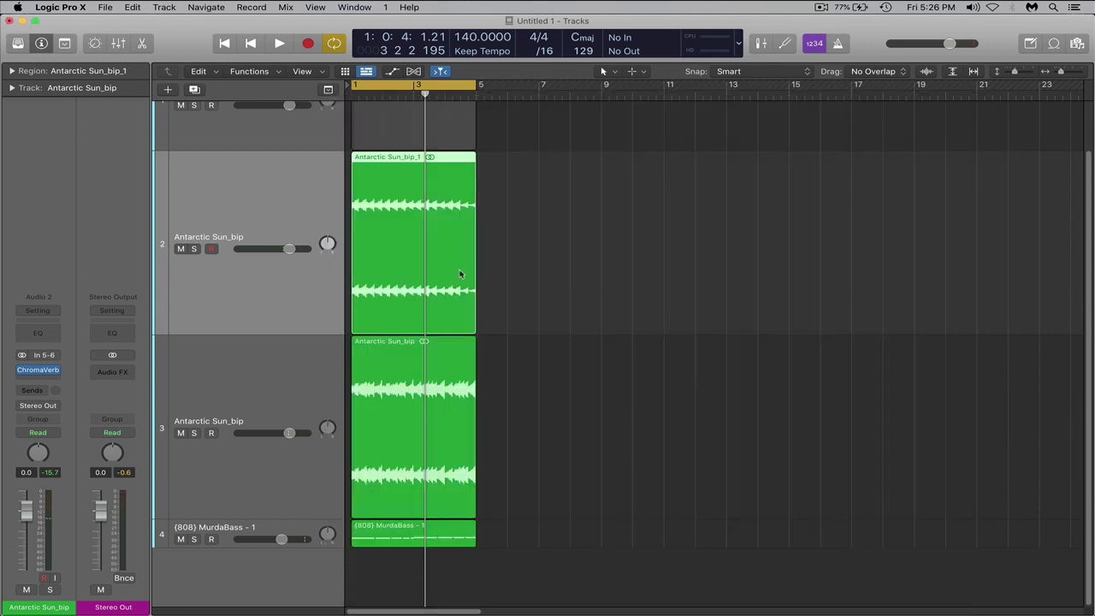
pyautogui.click(546, 179)
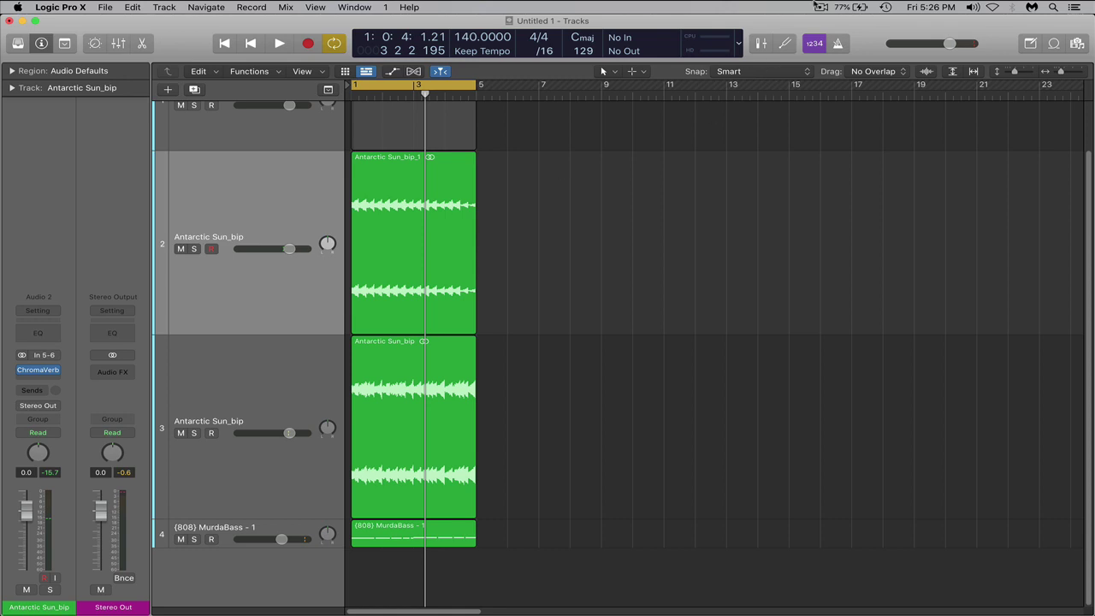
pyautogui.click(821, 7)
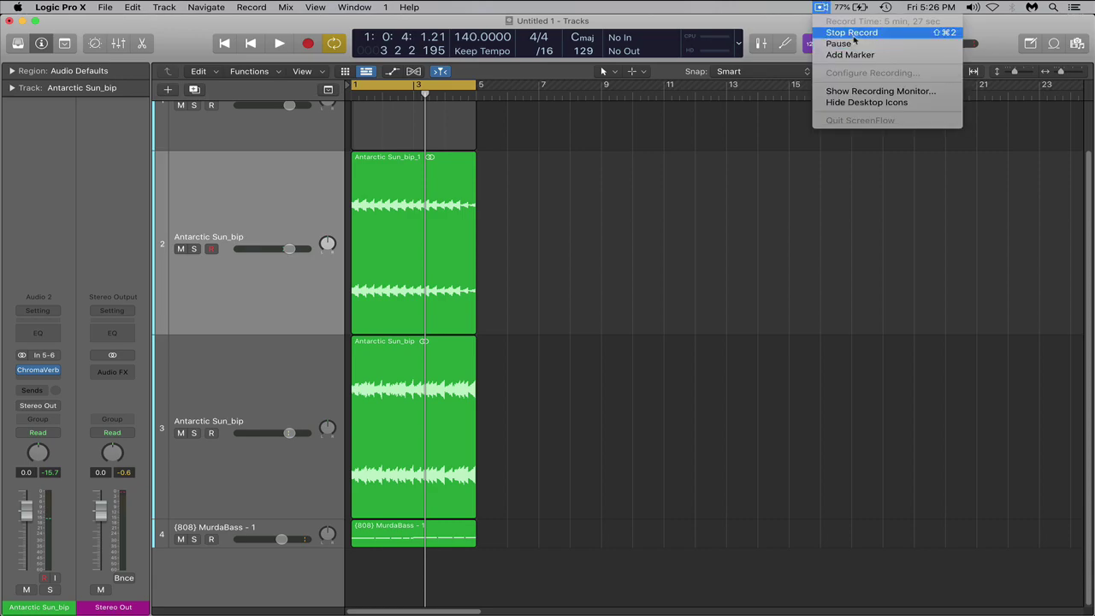